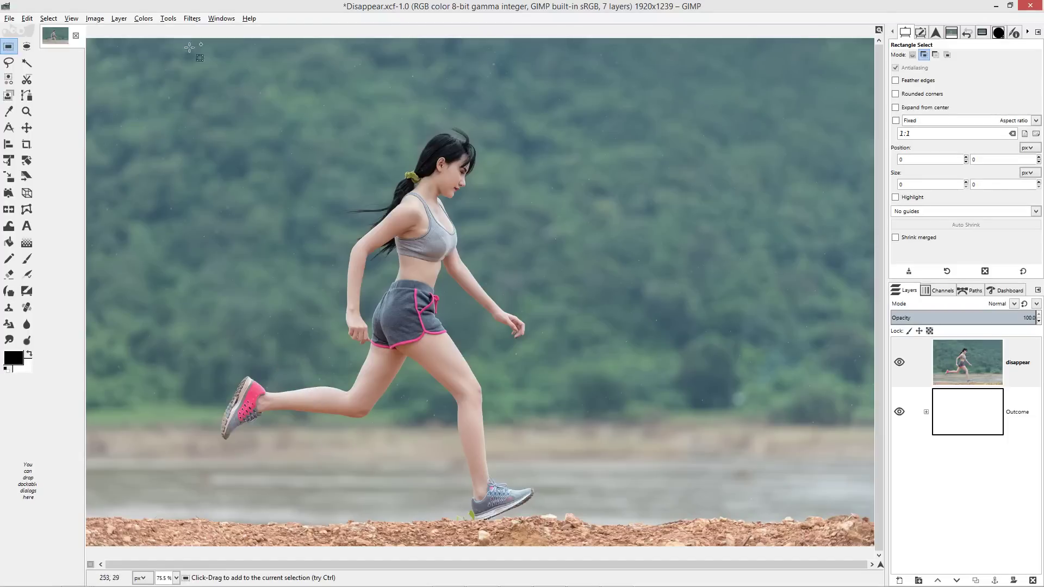
Step: Switch to the Free Select tool from the Selection Tools menu
click(168, 18)
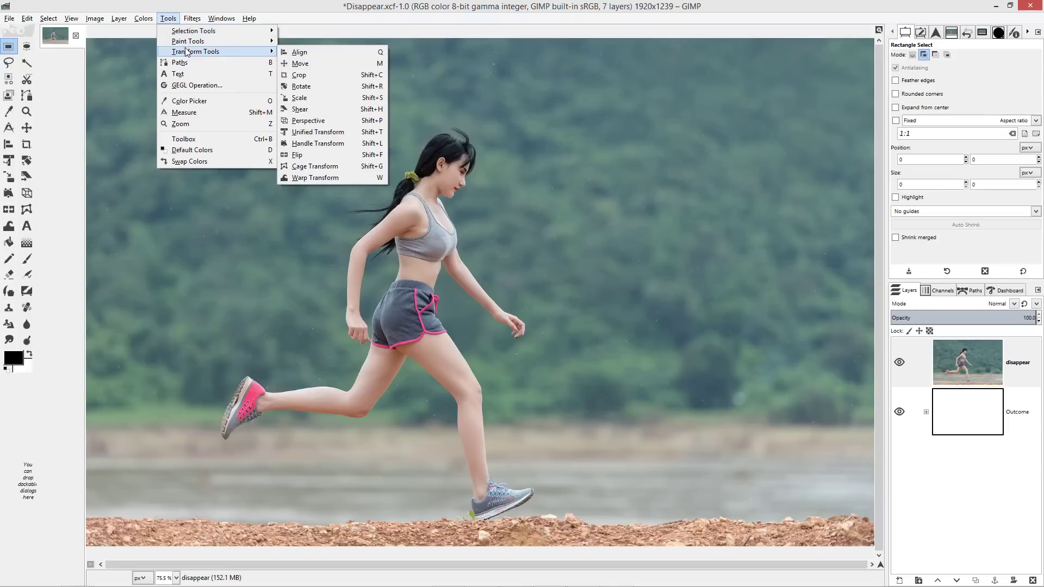
mouse_move(188, 31)
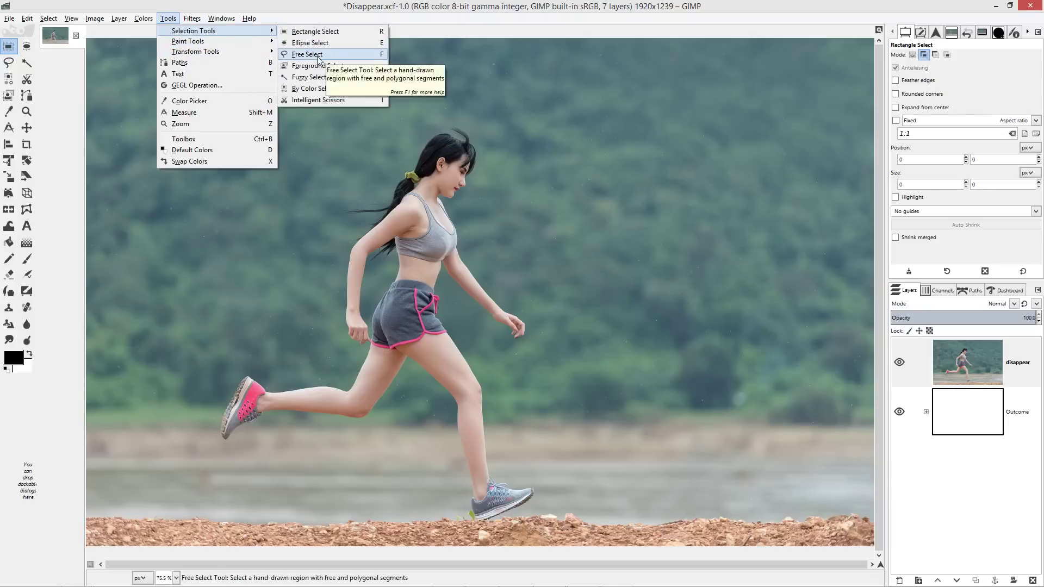
click(318, 57)
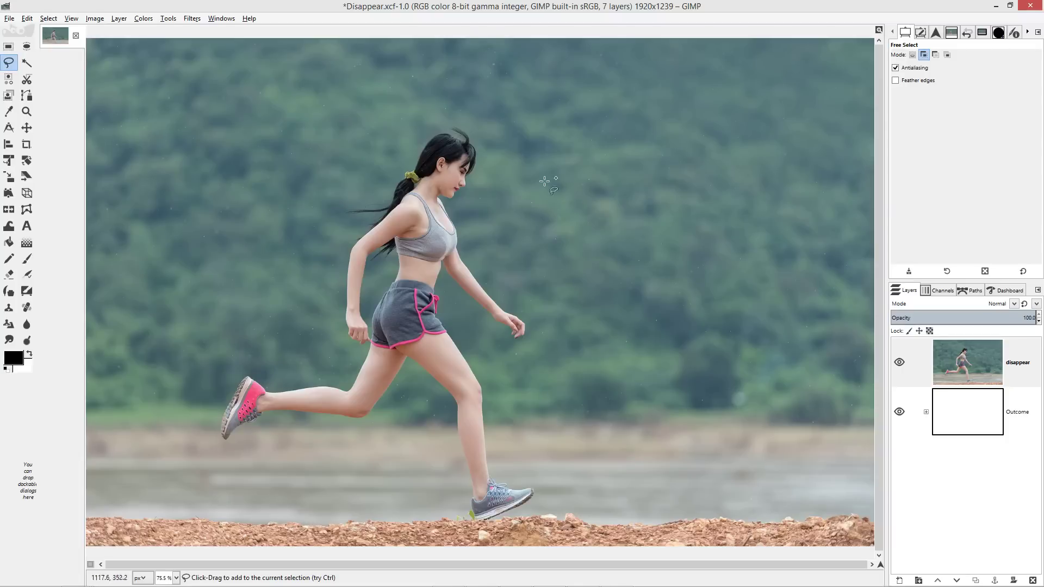
Step: Sketch a trial outline over the trees and hillside, then cancel it with Escape
click(519, 173)
click(595, 167)
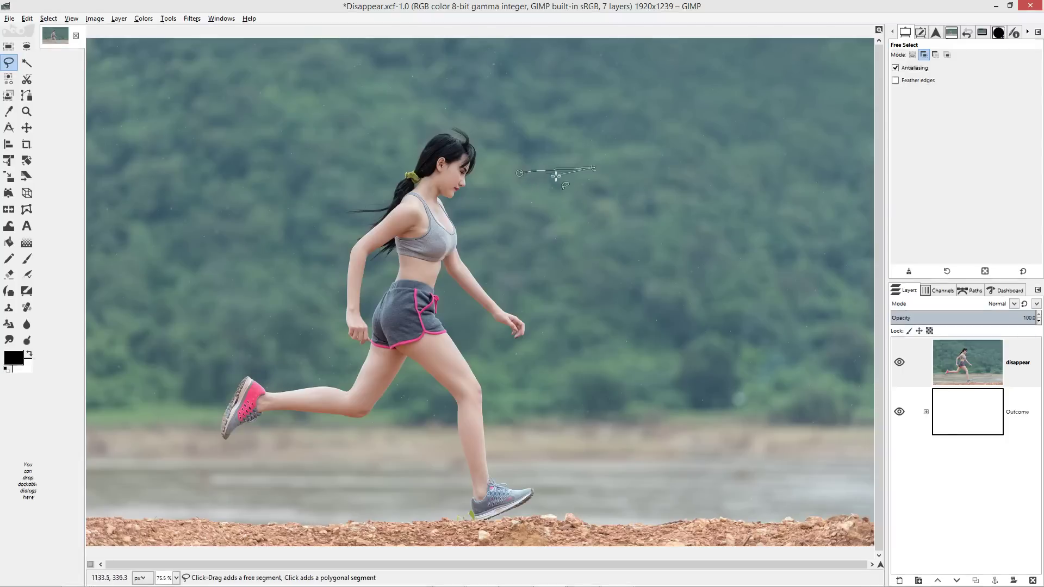
click(607, 143)
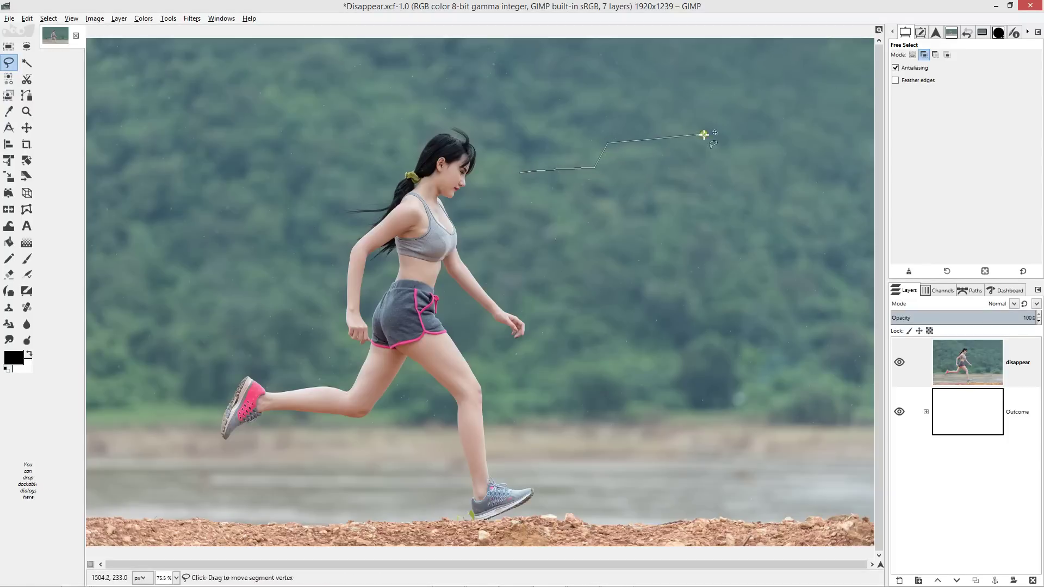
click(704, 134)
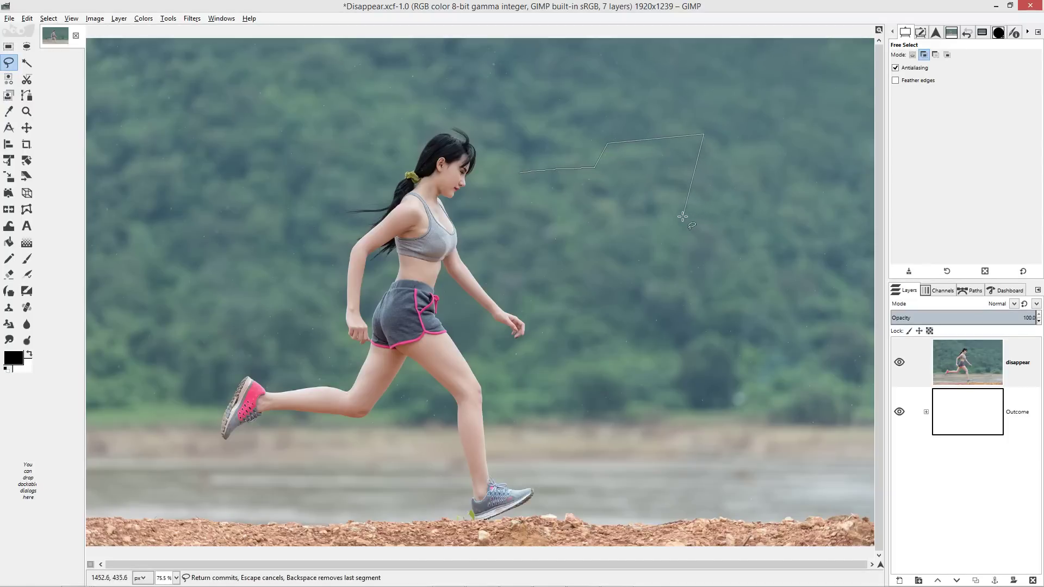
key(Escape)
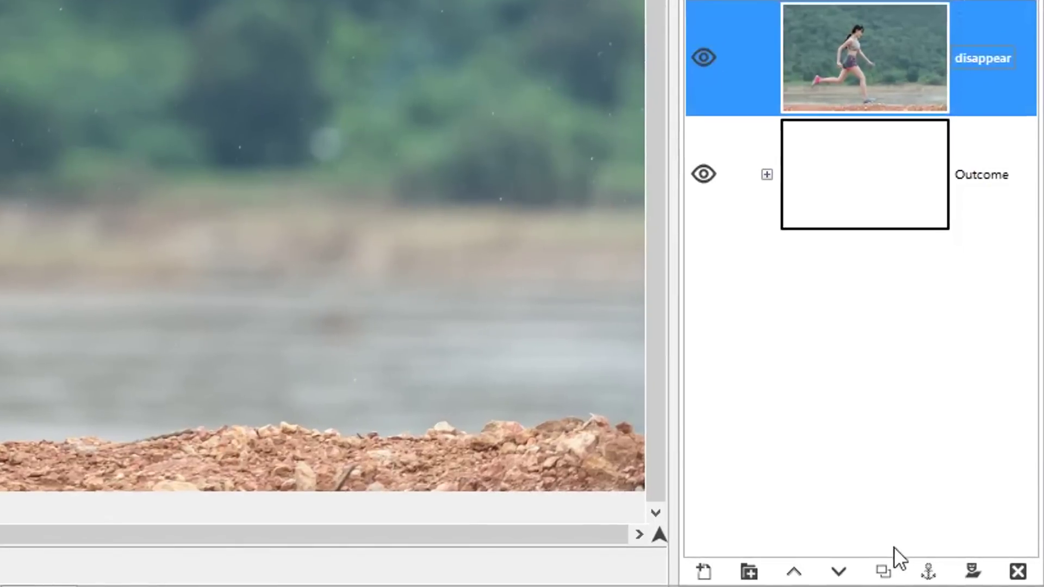
Step: Duplicate the disappear layer and outline the runner's head, back and back leg
click(920, 575)
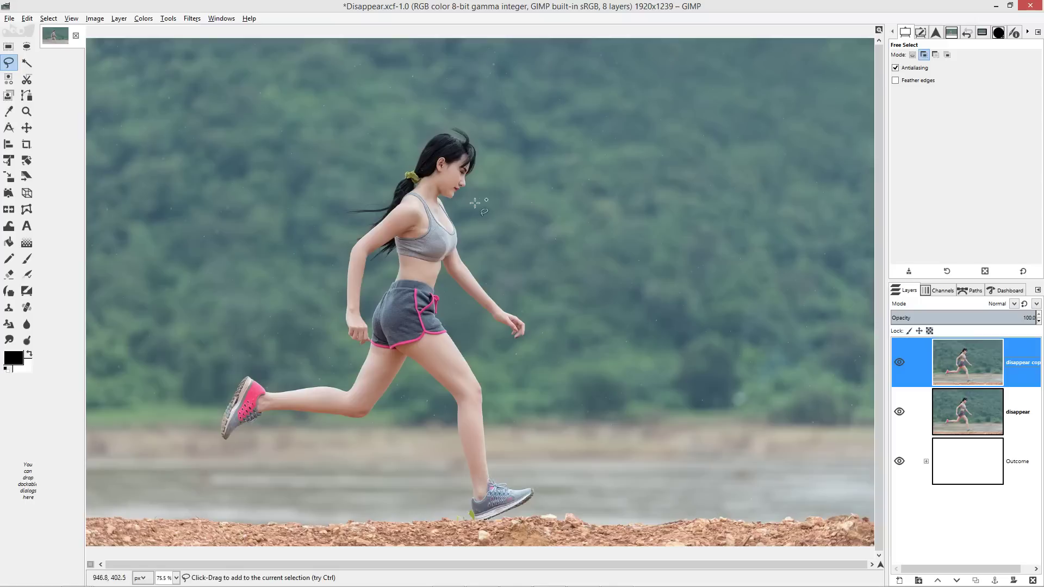
mouse_move(467, 210)
mouse_down()
mouse_move(491, 182)
mouse_move(498, 133)
mouse_move(459, 104)
mouse_move(422, 115)
mouse_up()
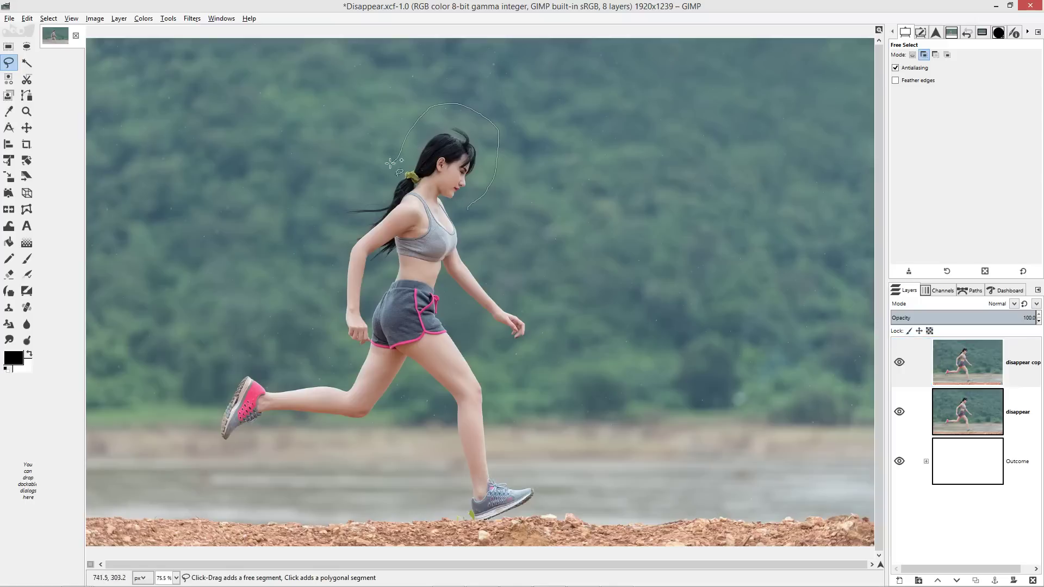
mouse_move(391, 163)
mouse_down()
mouse_move(340, 198)
mouse_move(326, 228)
mouse_move(334, 357)
mouse_up()
click(281, 364)
click(240, 363)
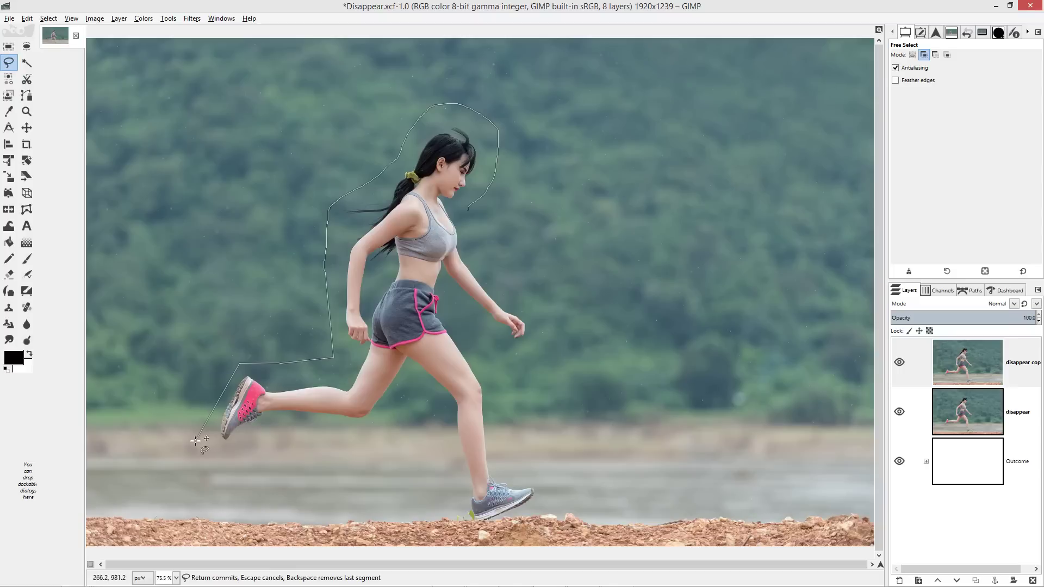
click(196, 441)
click(233, 458)
click(271, 433)
Step: Outline the front leg, shoe and hand, then commit the closed outline as a selection
click(381, 429)
click(417, 394)
click(457, 527)
click(514, 522)
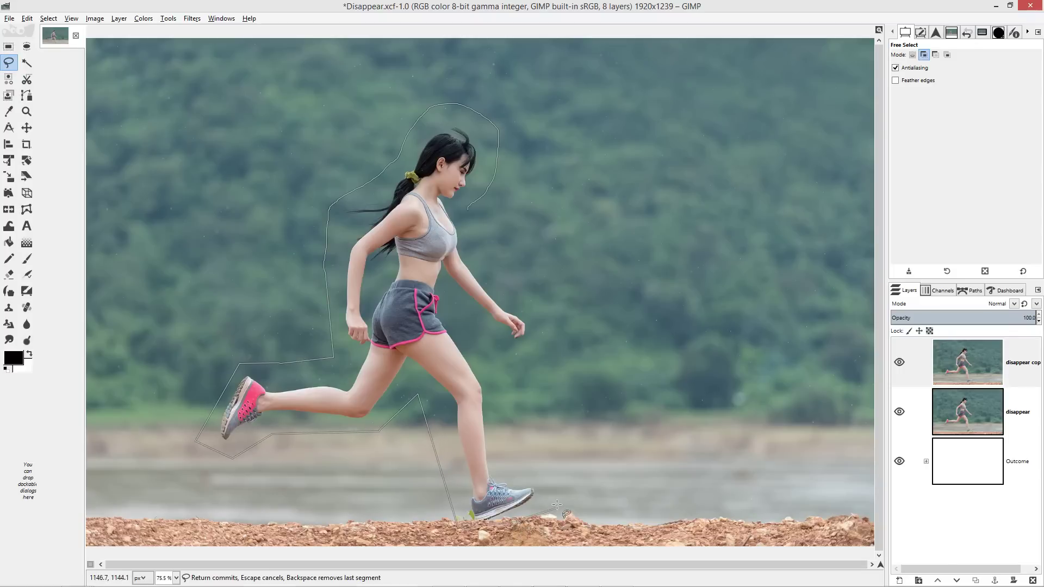
click(557, 505)
click(553, 477)
click(503, 464)
click(468, 327)
click(463, 316)
click(523, 362)
click(543, 325)
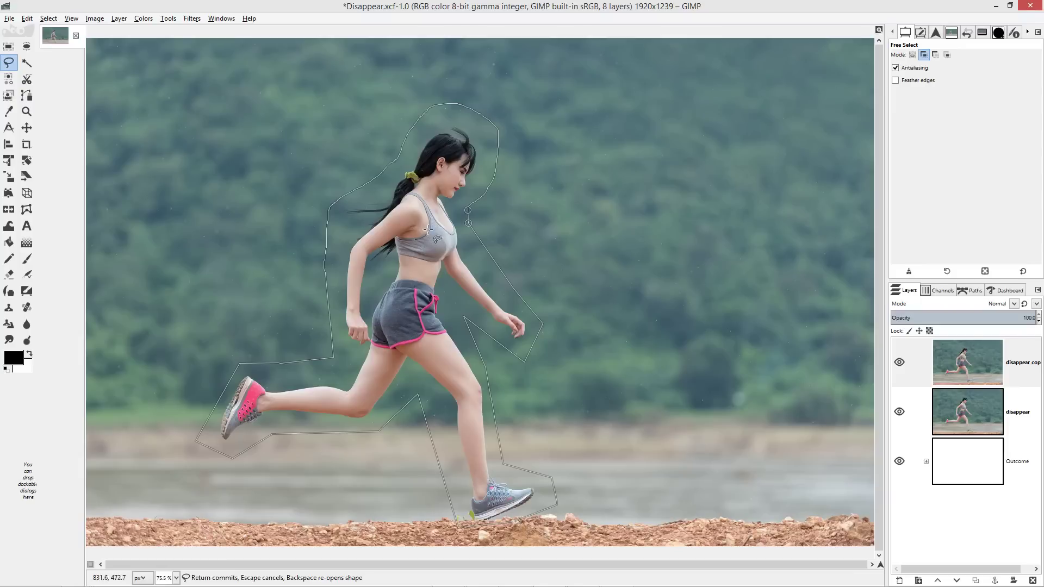
key(Return)
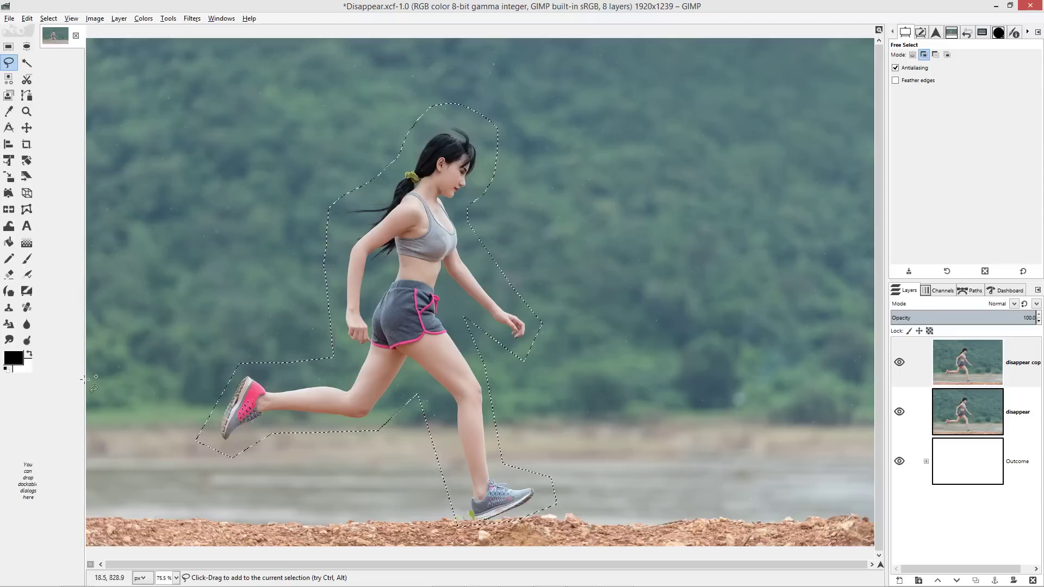
Step: Set the foreground colour to magenta (ce00ff)
click(13, 358)
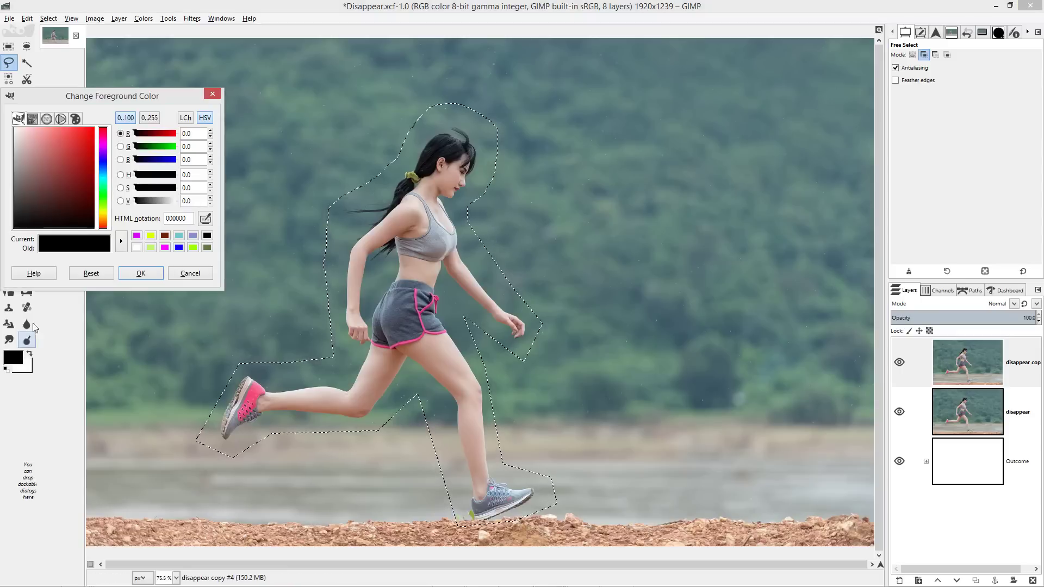
click(105, 153)
click(94, 128)
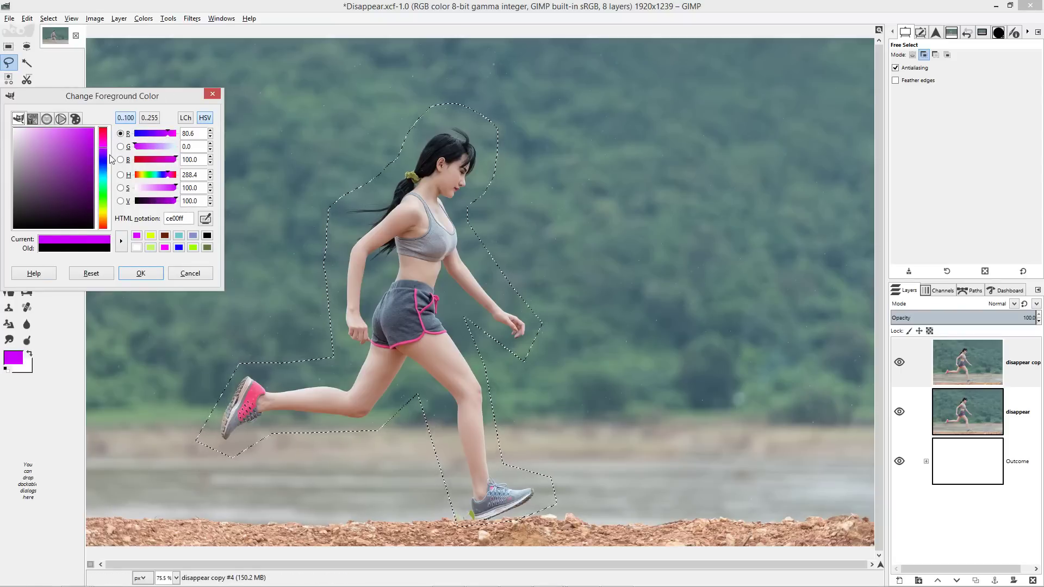
click(140, 273)
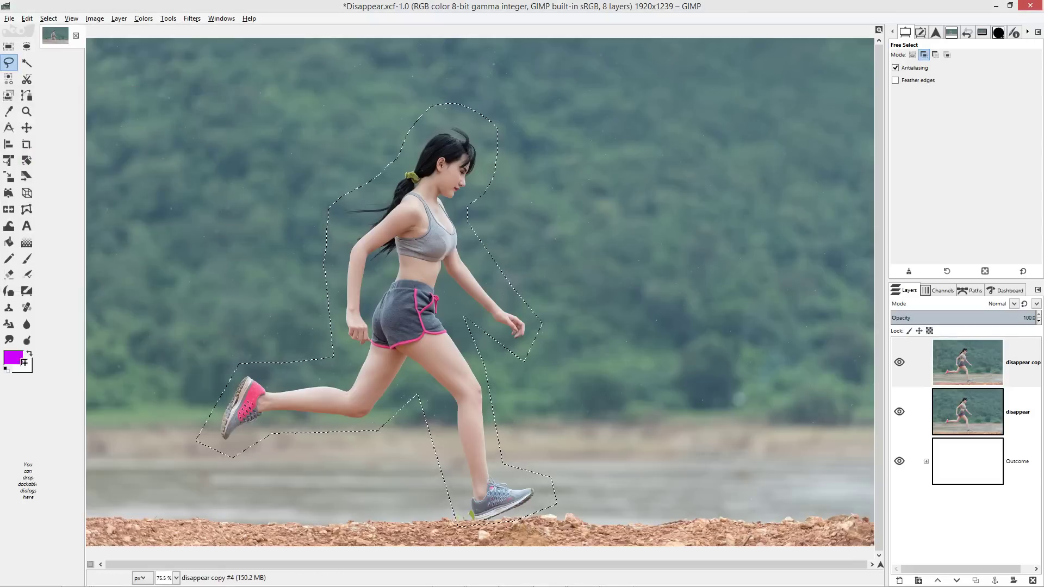
Step: Fill the runner selection with the magenta foreground and clear the selection
drag(24, 362, 403, 278)
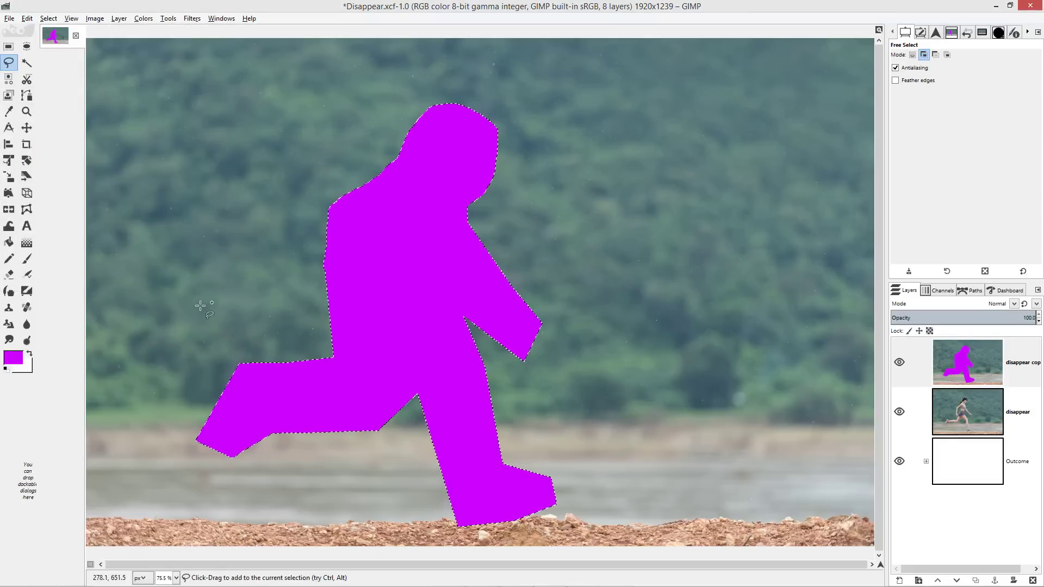
click(48, 19)
click(61, 42)
Step: Launch G'MIC-Qt from Filters and search 'inp' to find Inpaint [multi-scale]
click(195, 18)
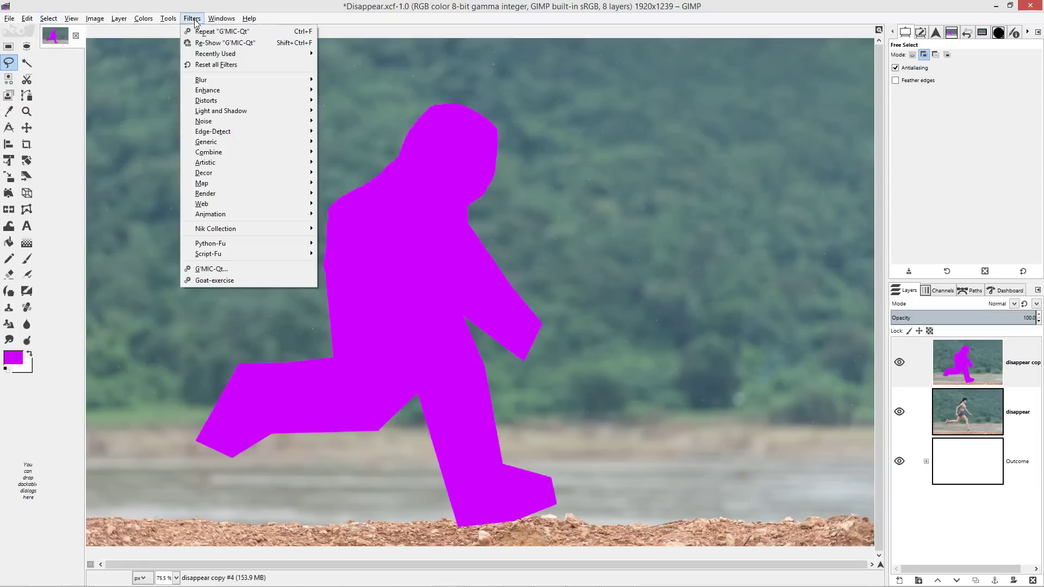
click(220, 268)
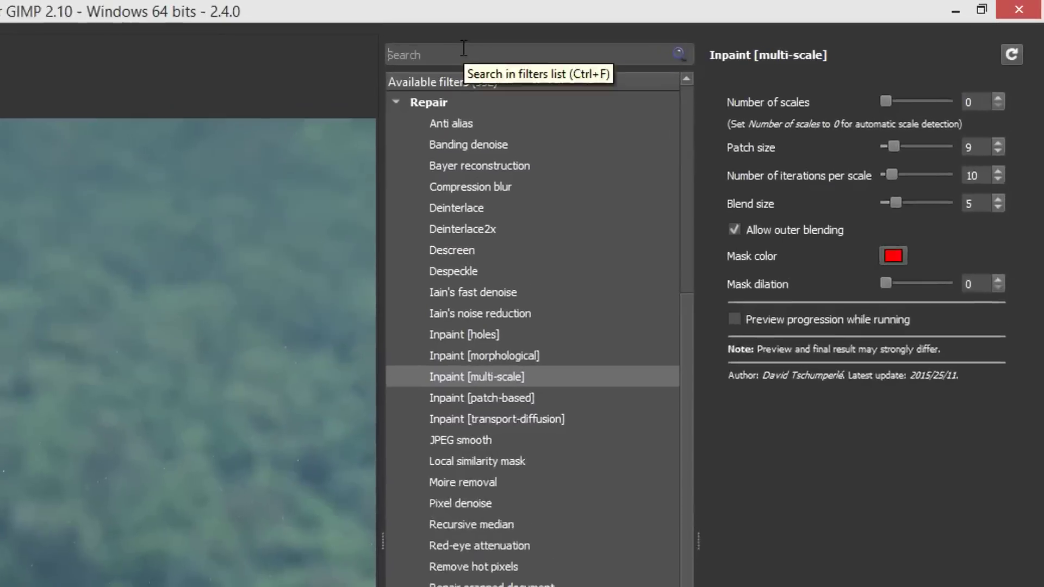
text(inpaint)
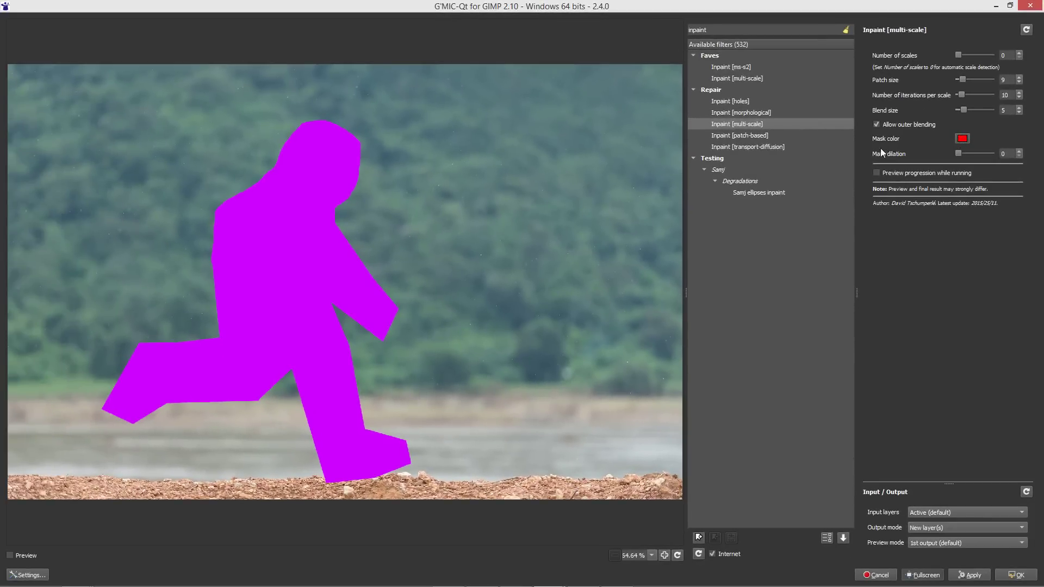
Step: Pick the silhouette's magenta as the inpaint mask colour and keep output on New layer(s)
click(962, 139)
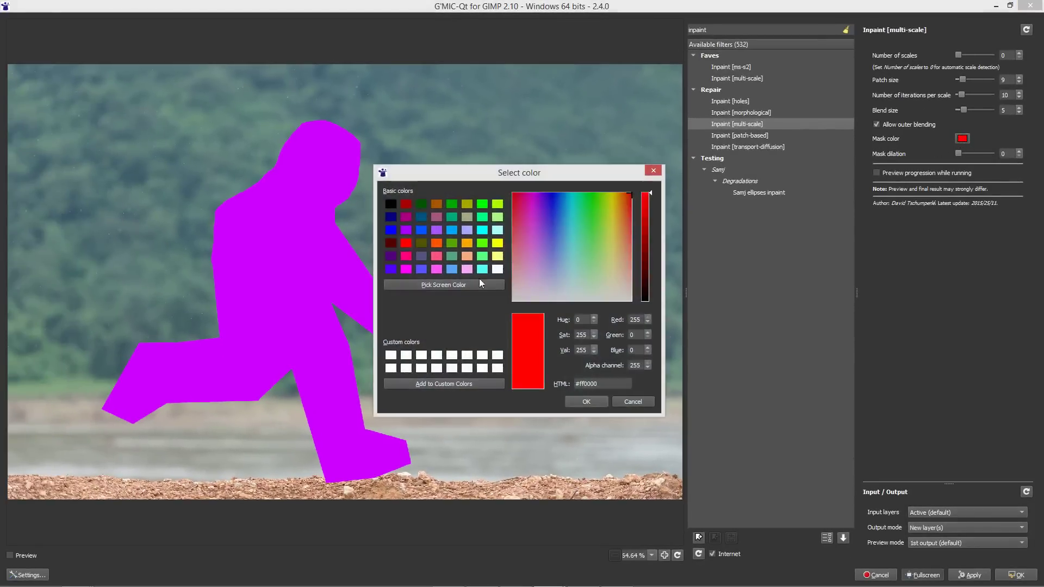
click(436, 284)
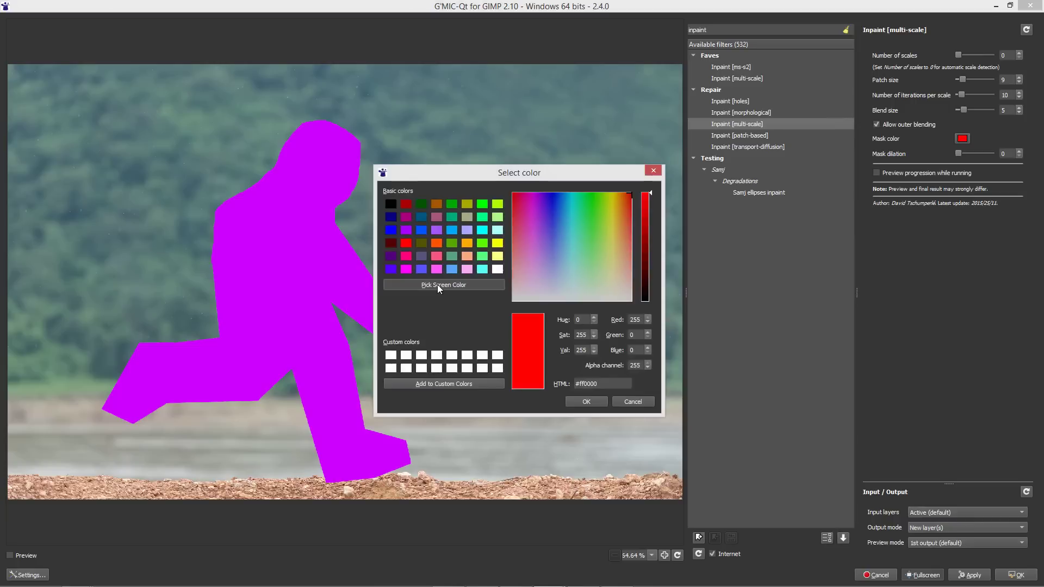
click(279, 263)
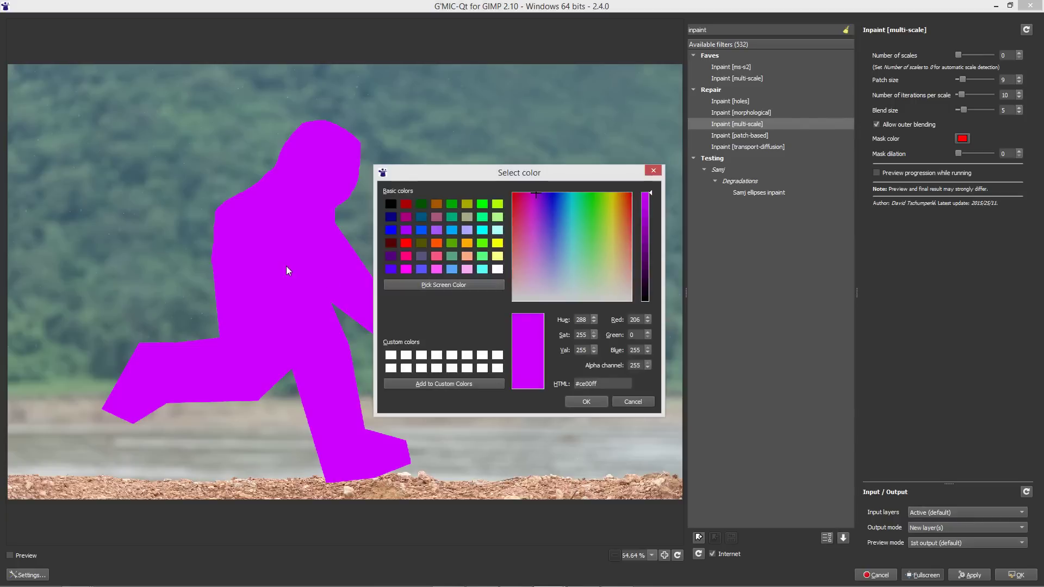
click(585, 405)
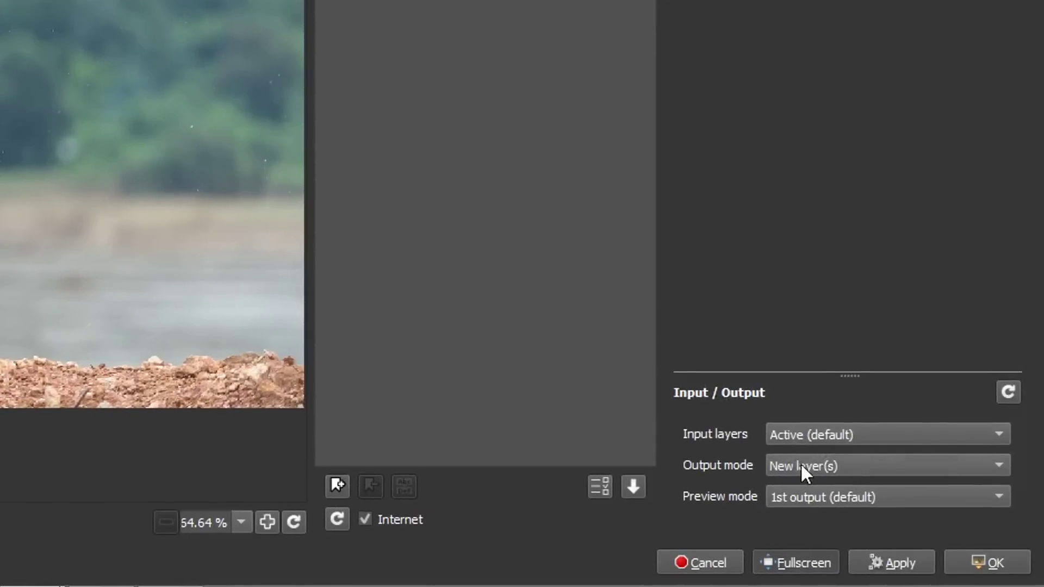
click(786, 466)
click(788, 466)
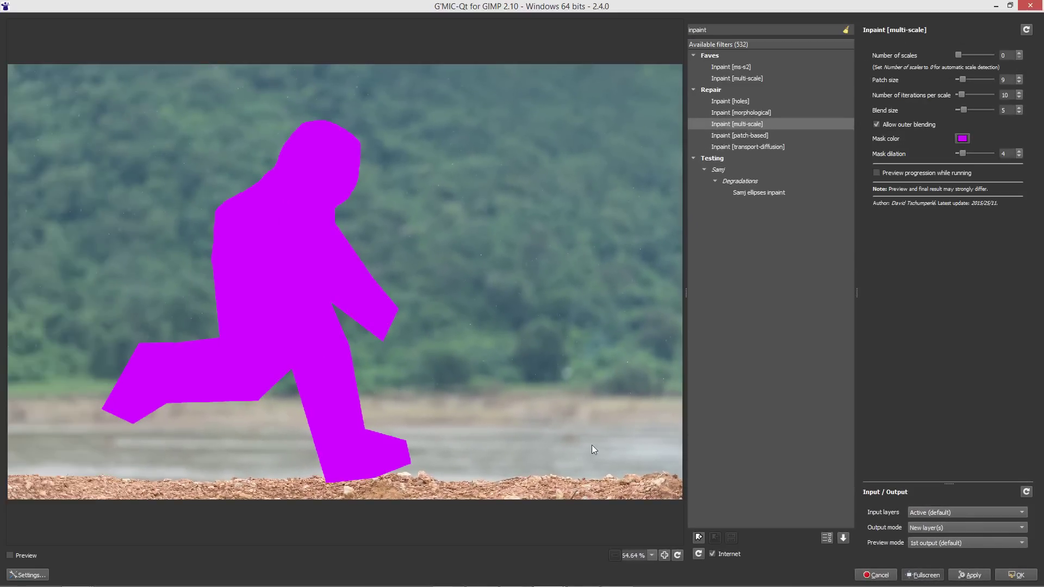
Step: Run Inpaint [multi-scale] and return the inpainted result to GIMP as a new top layer
click(1015, 574)
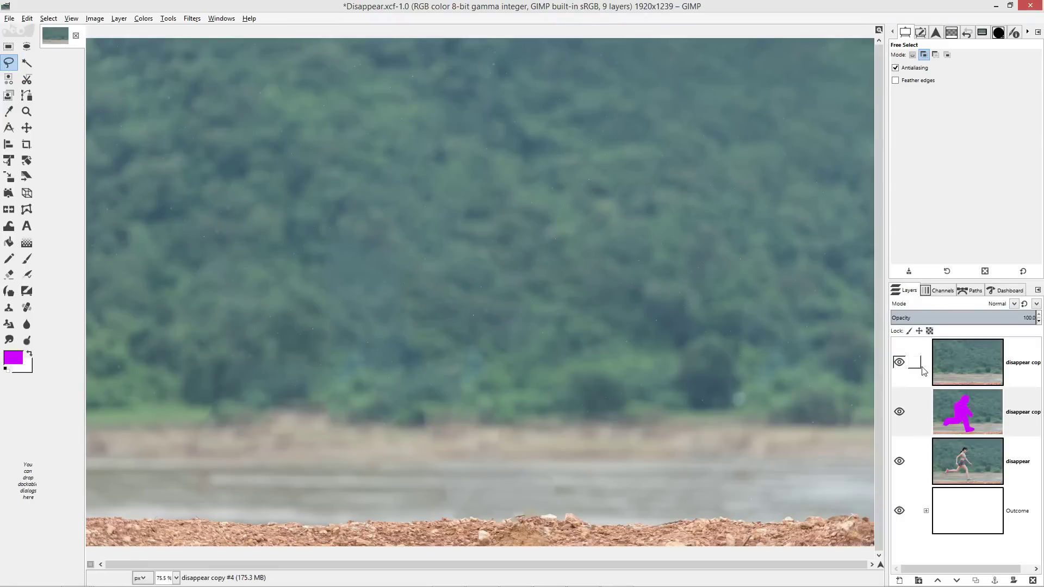
Step: Toggle the inpainted layer off and on to compare, then make it the active layer
click(899, 363)
click(898, 364)
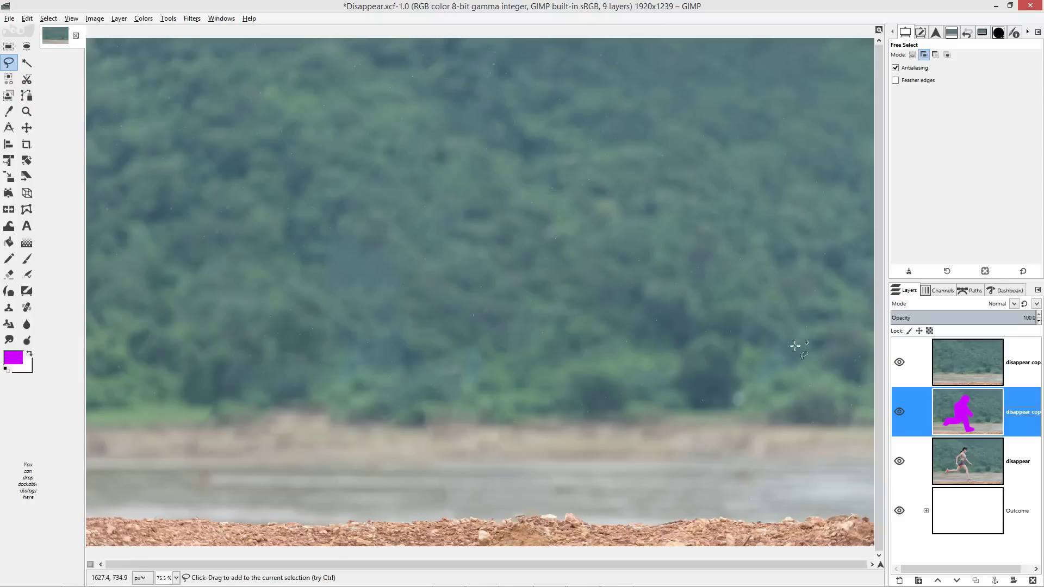
click(965, 371)
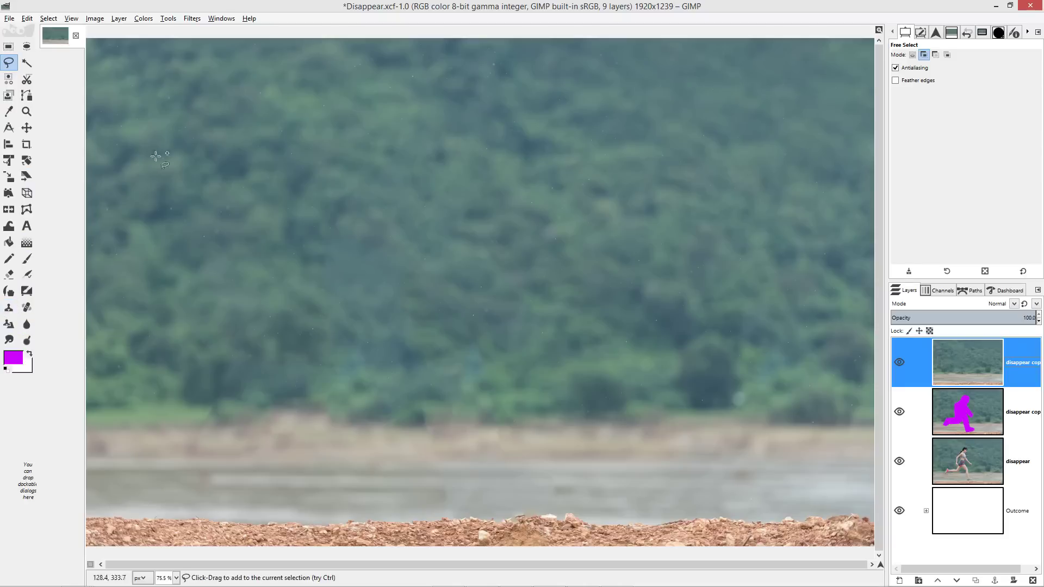
click(168, 18)
Step: Switch to the Clone tool and hide the magenta mask and inpainted layers to reveal the original
mouse_move(175, 43)
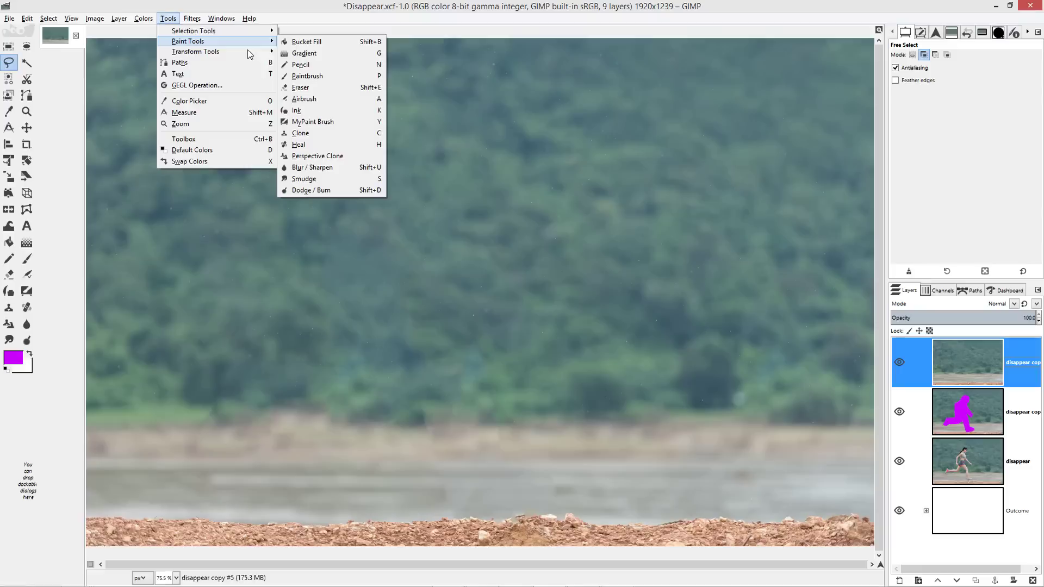
click(309, 134)
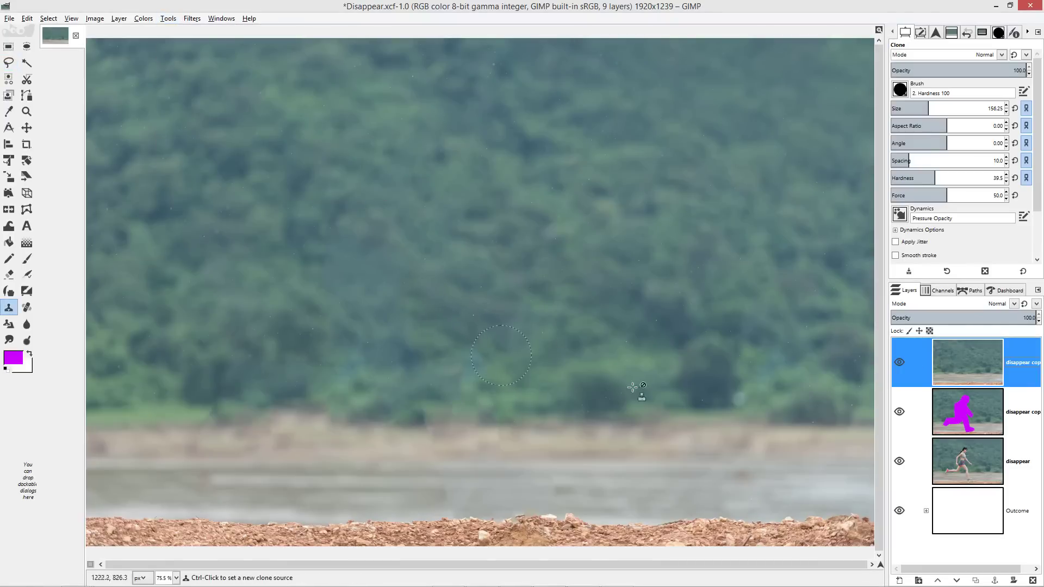
click(897, 411)
click(898, 363)
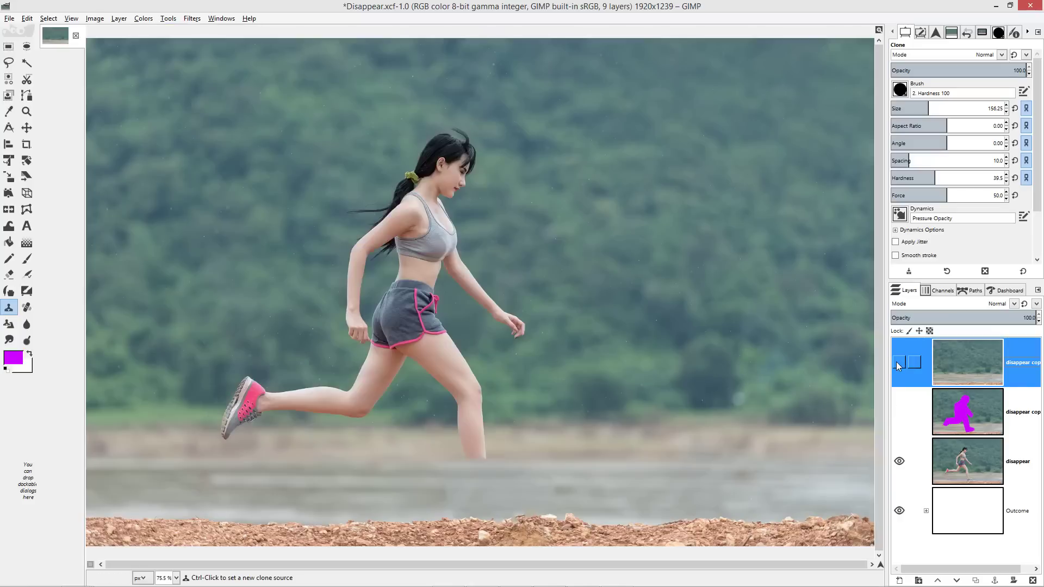
click(898, 364)
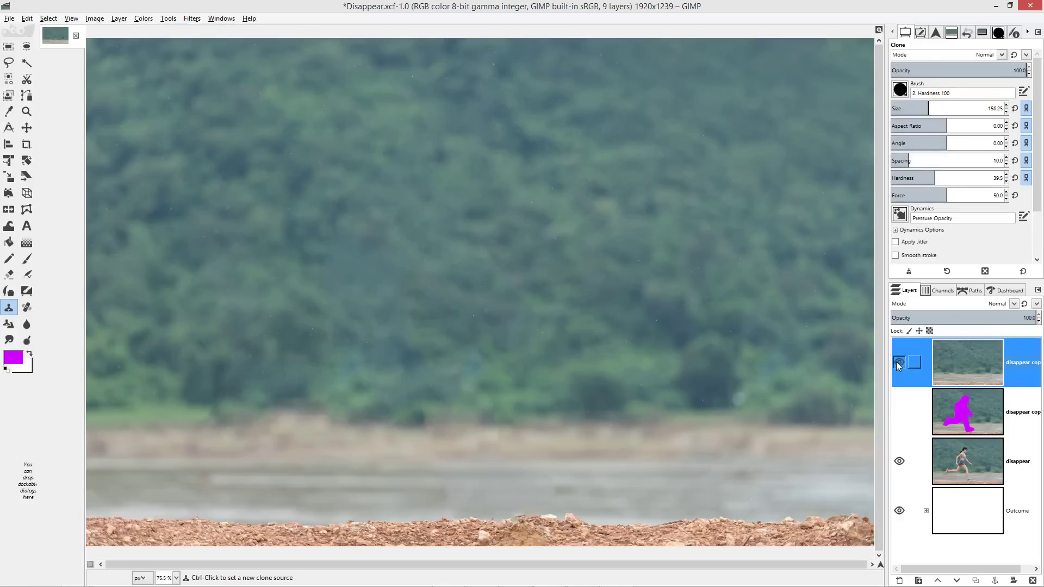
click(898, 363)
click(898, 363)
click(898, 363)
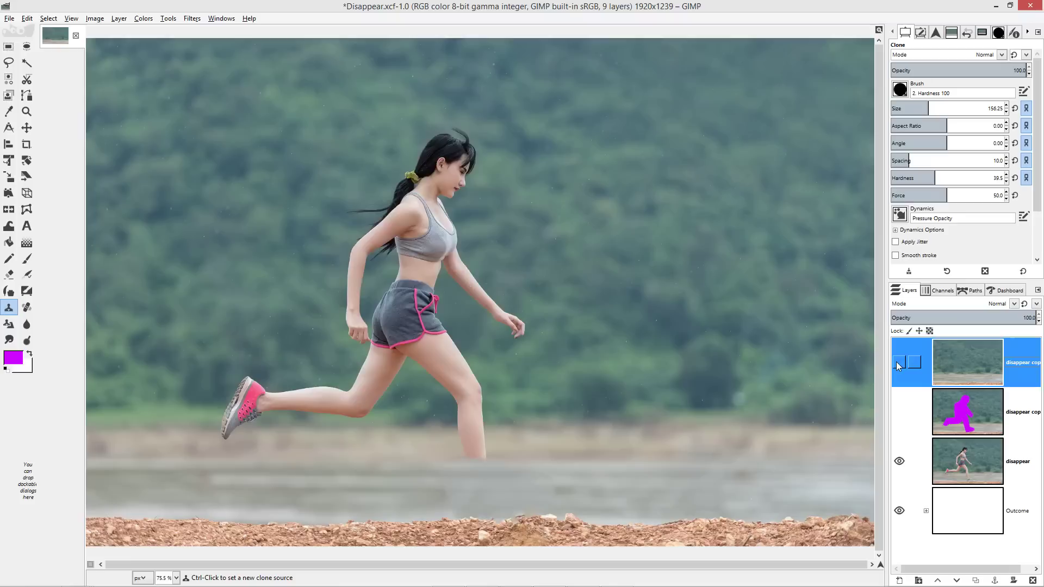
click(898, 363)
click(898, 363)
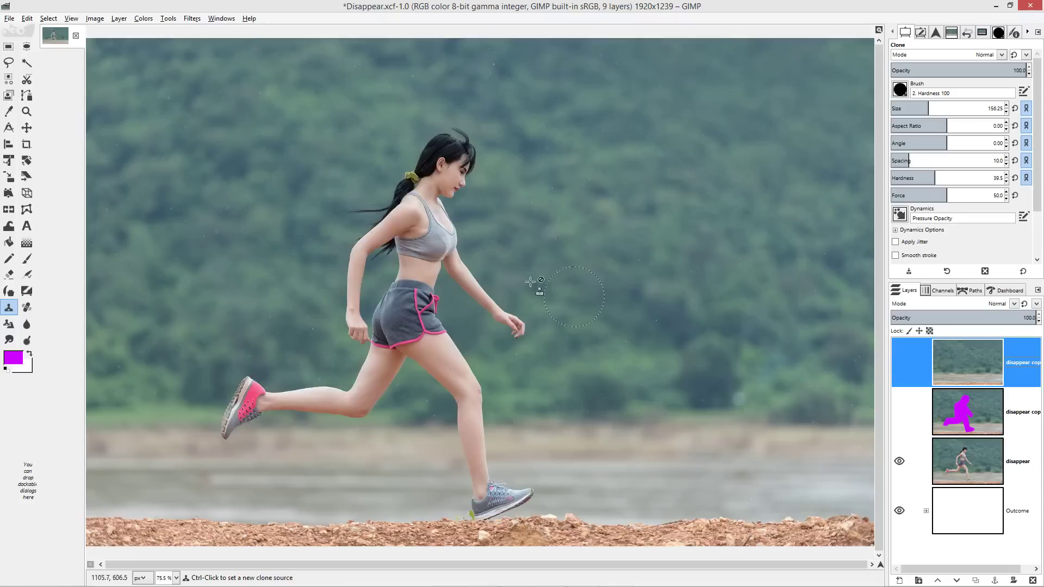
click(898, 363)
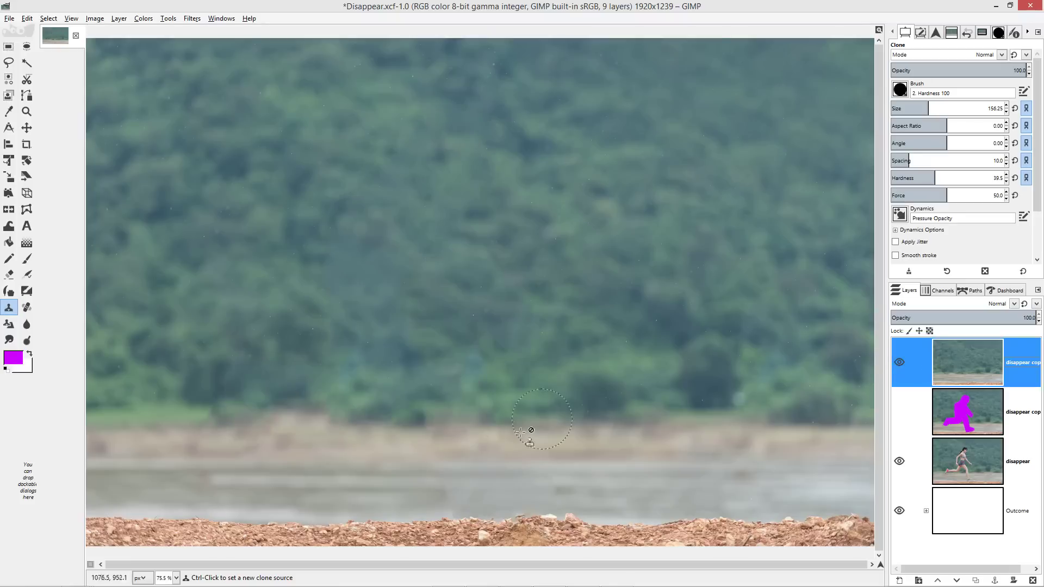
scroll(531, 433, down, 3)
scroll(506, 387, up, 1)
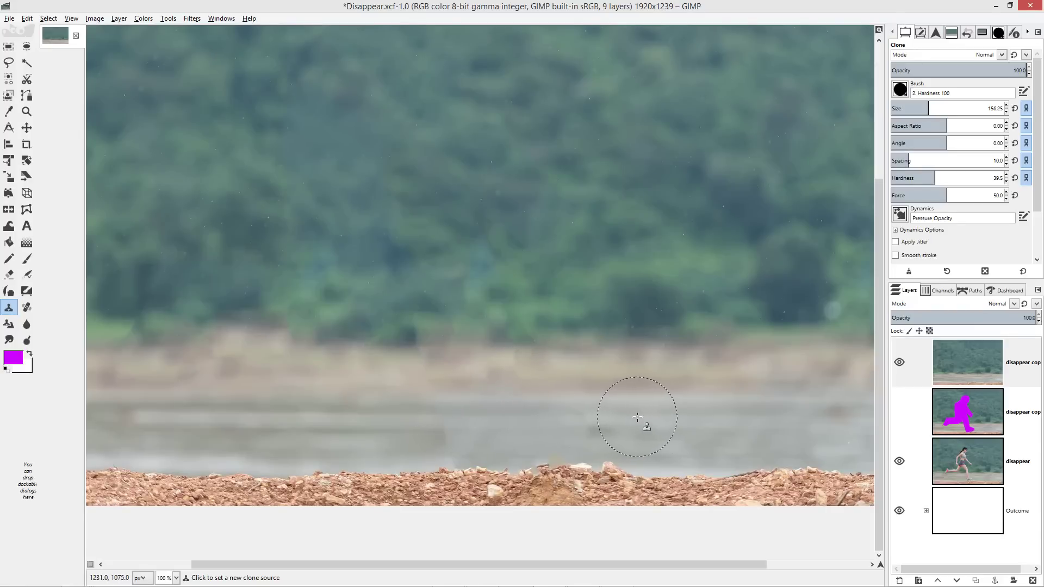
Step: Activate the top 'disappear copy' layer and set clone sources on the shoreline and treeline
click(955, 371)
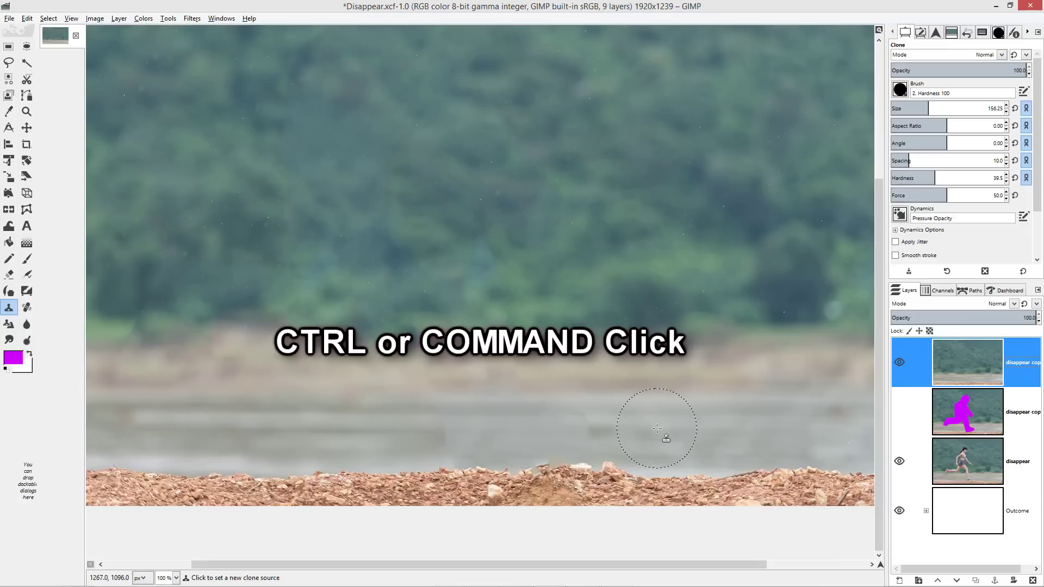
ctrl+click(657, 429)
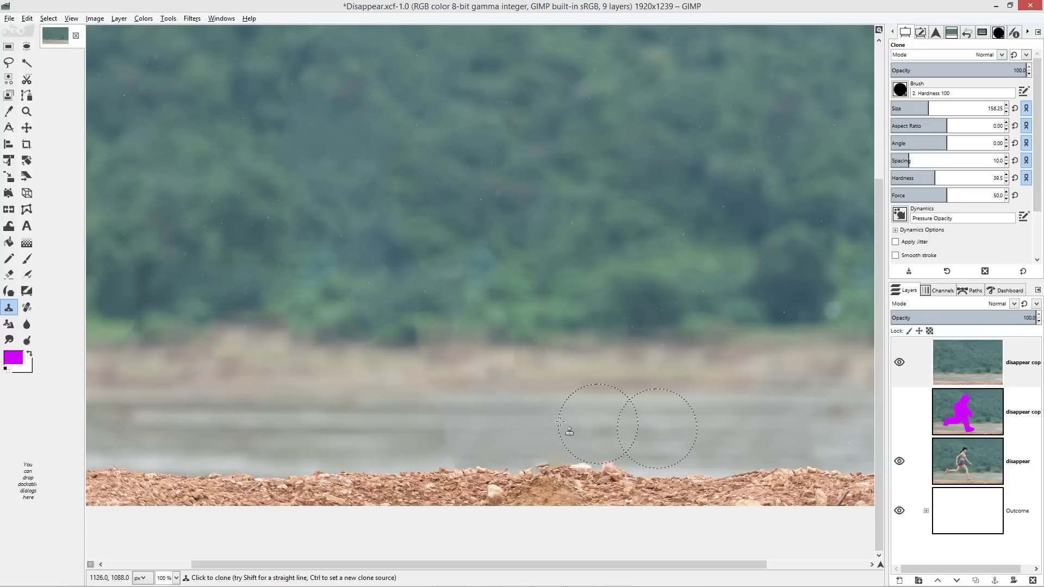
ctrl+click(582, 347)
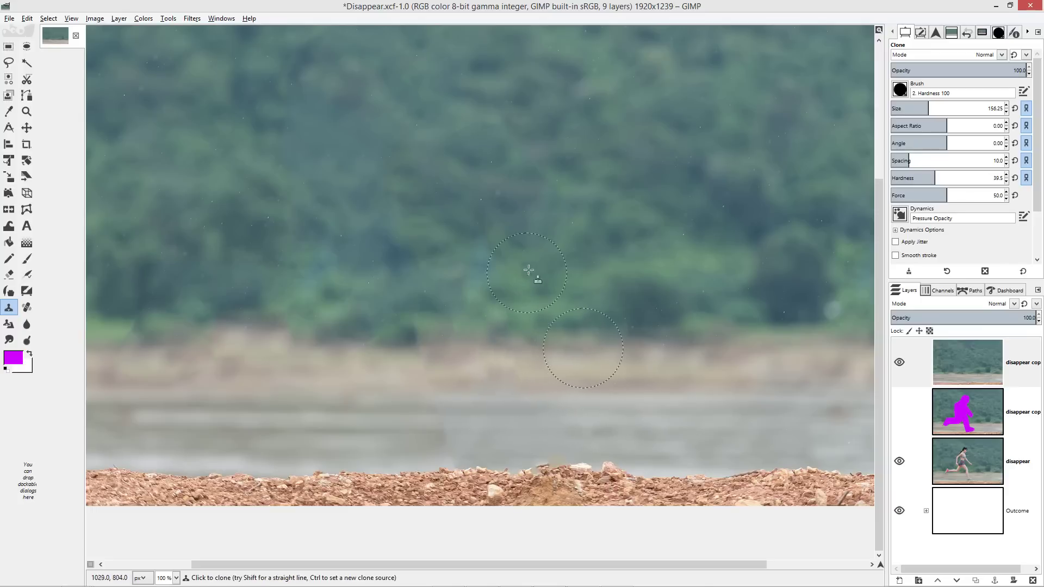
click(955, 357)
click(192, 19)
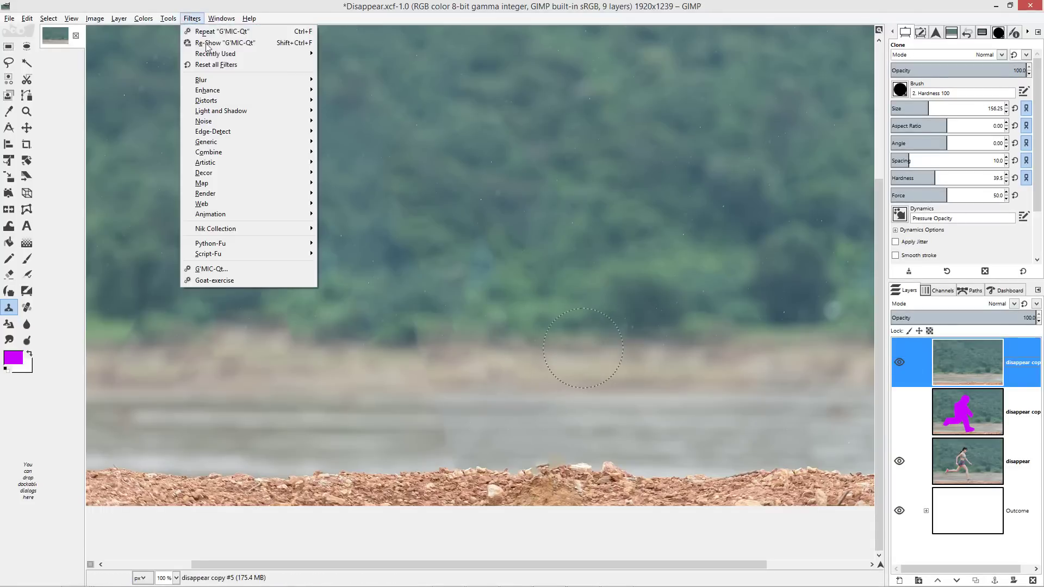
mouse_move(217, 91)
click(350, 159)
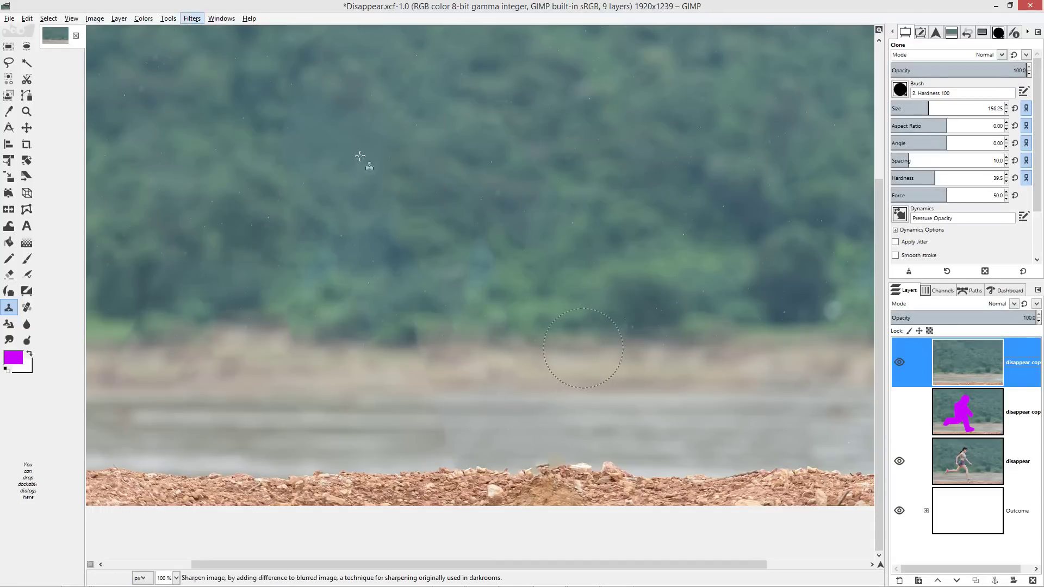
drag(869, 152, 941, 156)
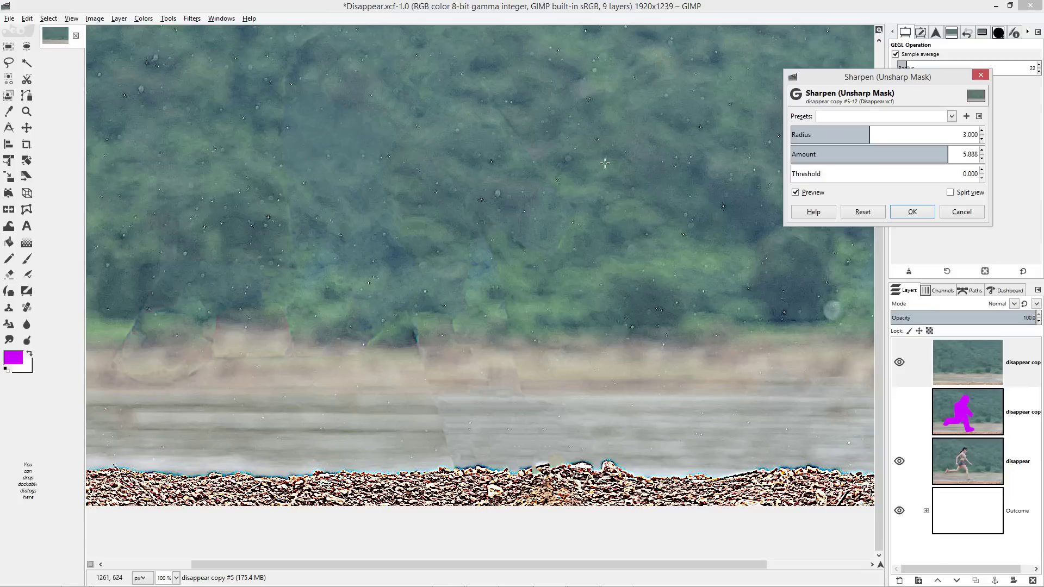
click(960, 212)
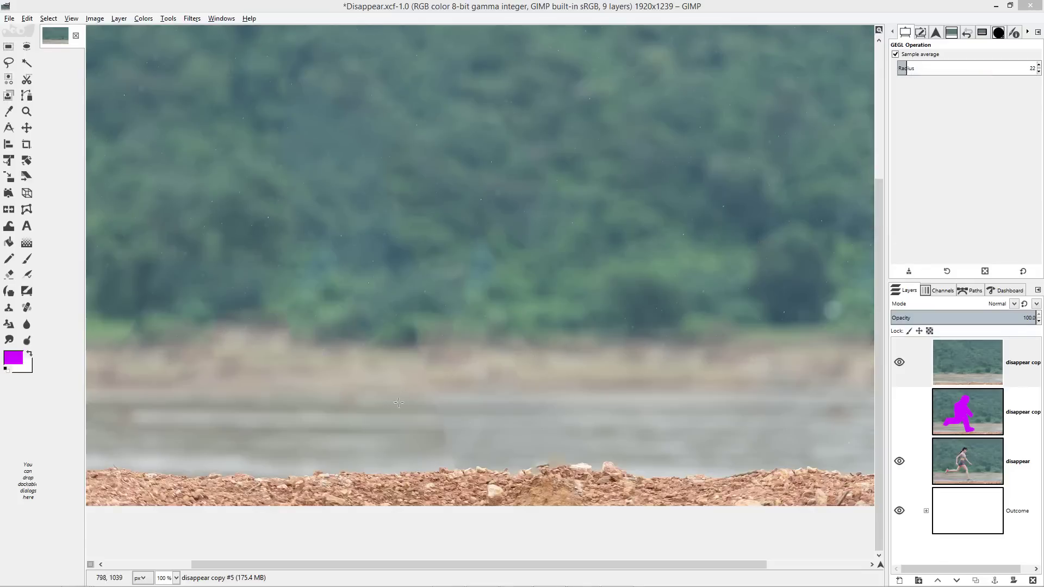
Step: Reactivate the top layer, switch to Clone with C, and resample shore and tree sources over seams
click(970, 357)
key(c)
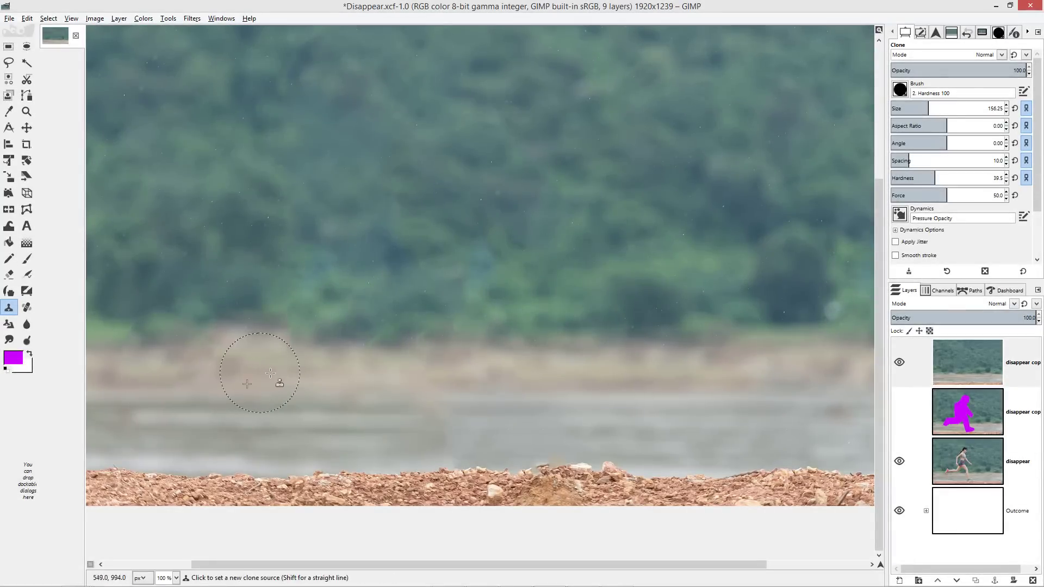
ctrl+click(280, 375)
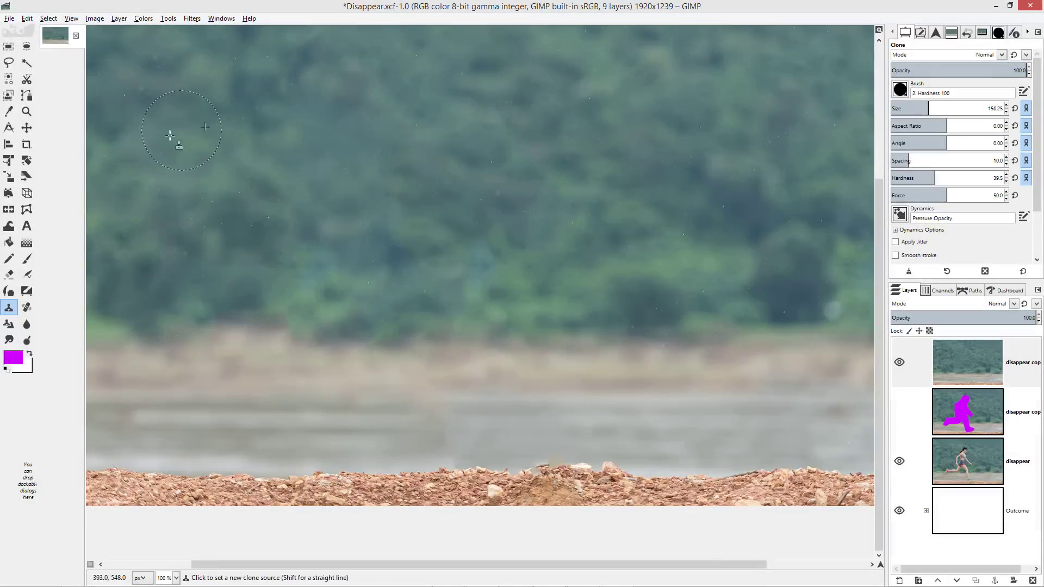
ctrl+click(167, 150)
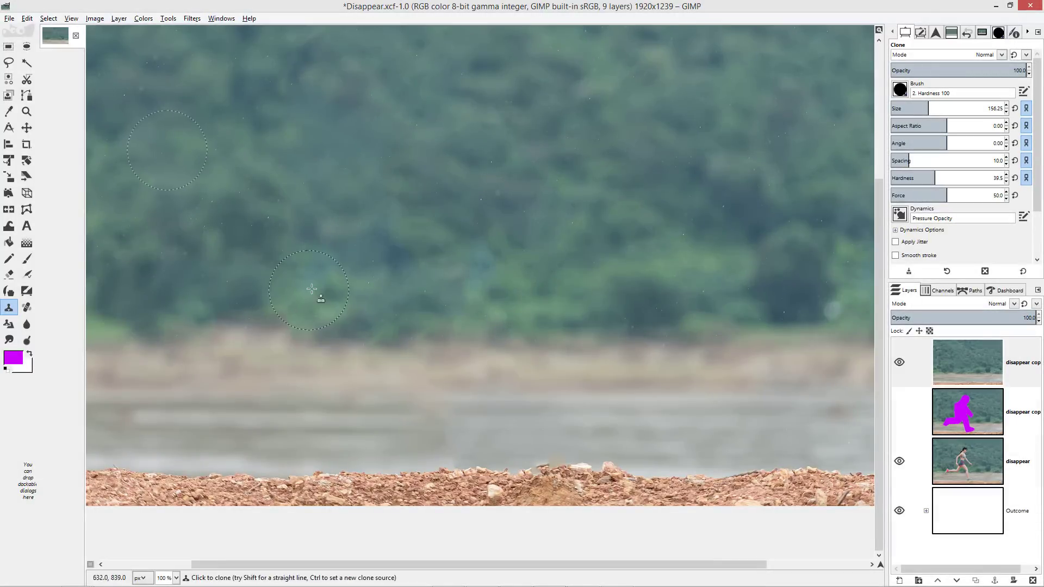
ctrl+click(620, 123)
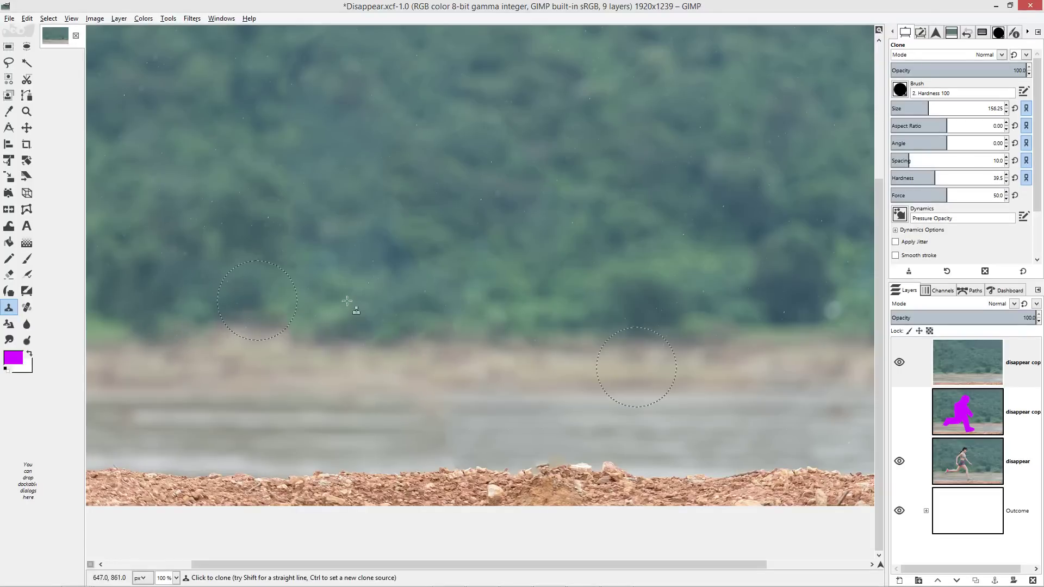
ctrl+click(207, 175)
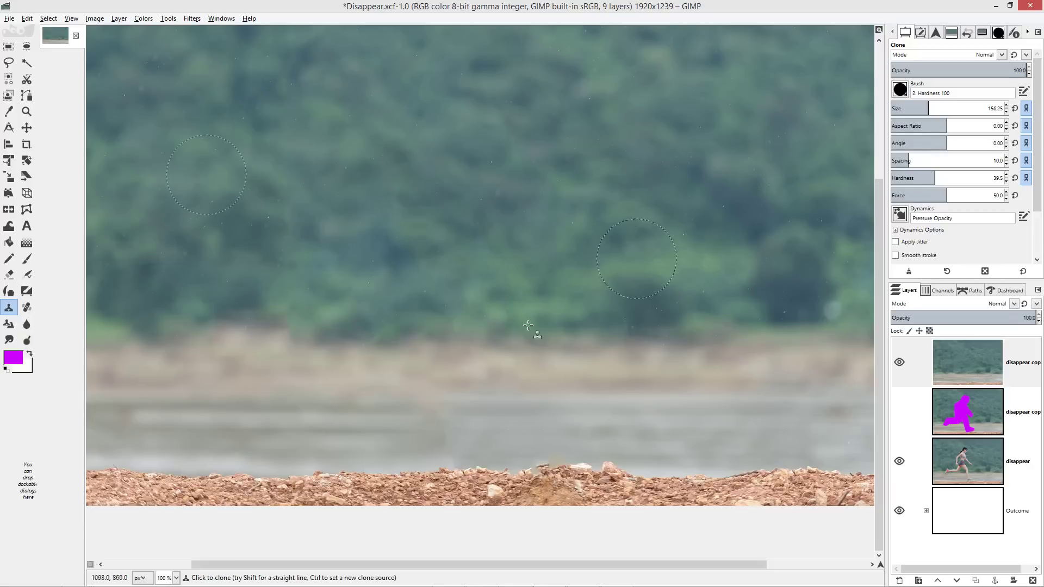
Step: Set a final clone source on the lower shoreline, then hide the docks and fit the whole image
ctrl+click(385, 435)
key(Tab)
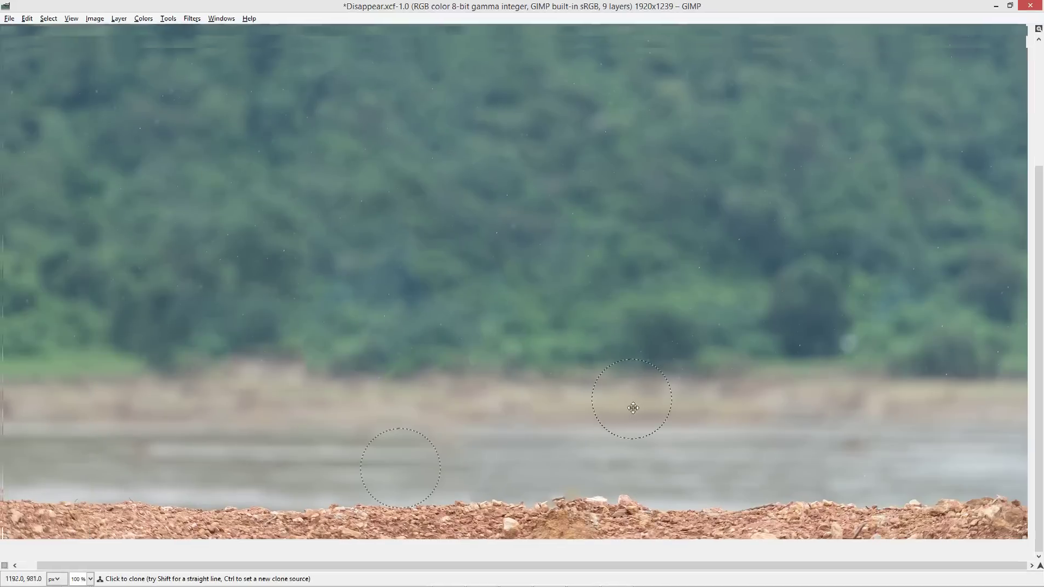
scroll(631, 366, up, 2)
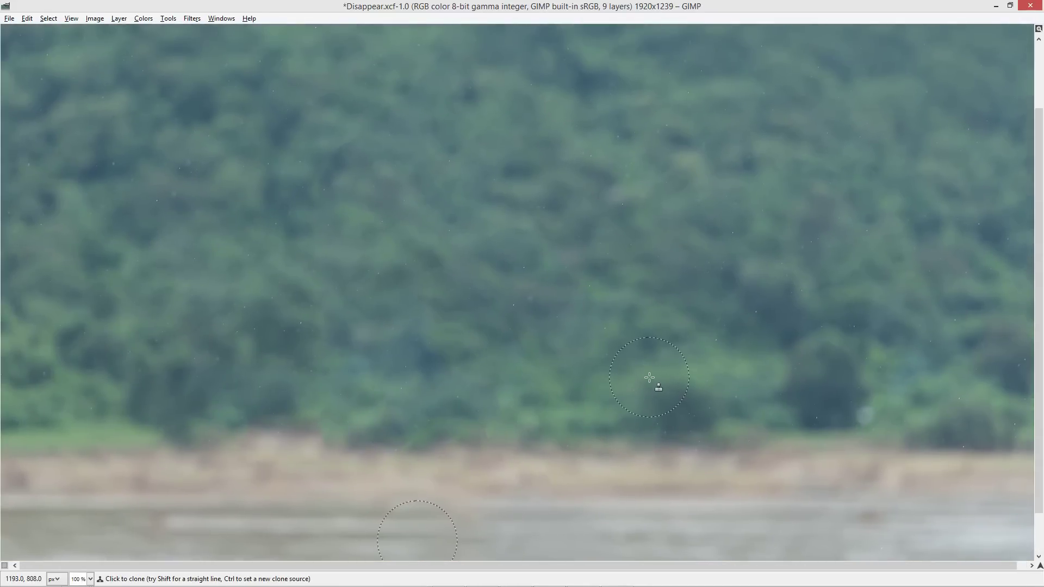
key(shift+ctrl+j)
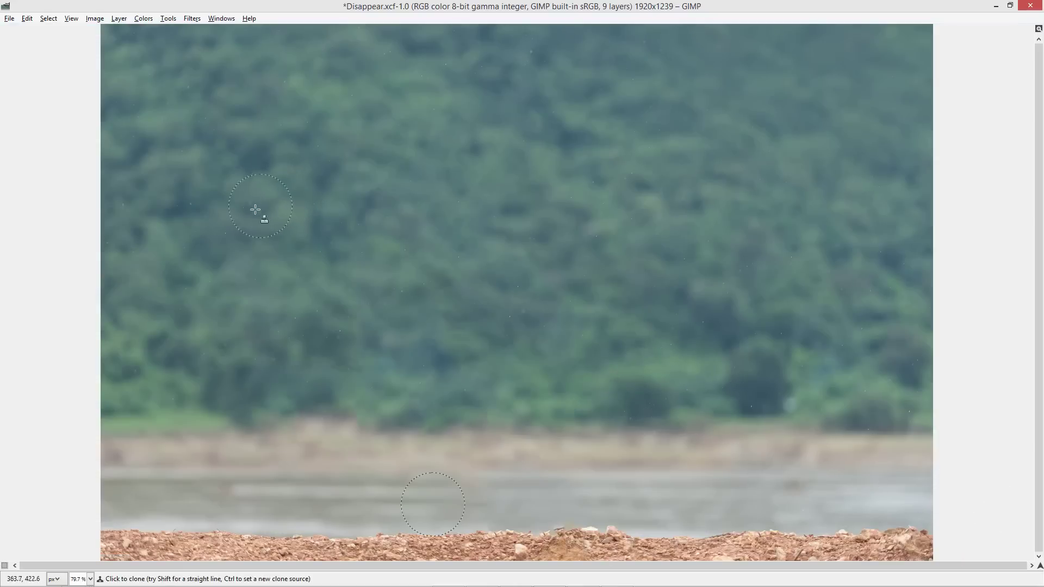
key(r)
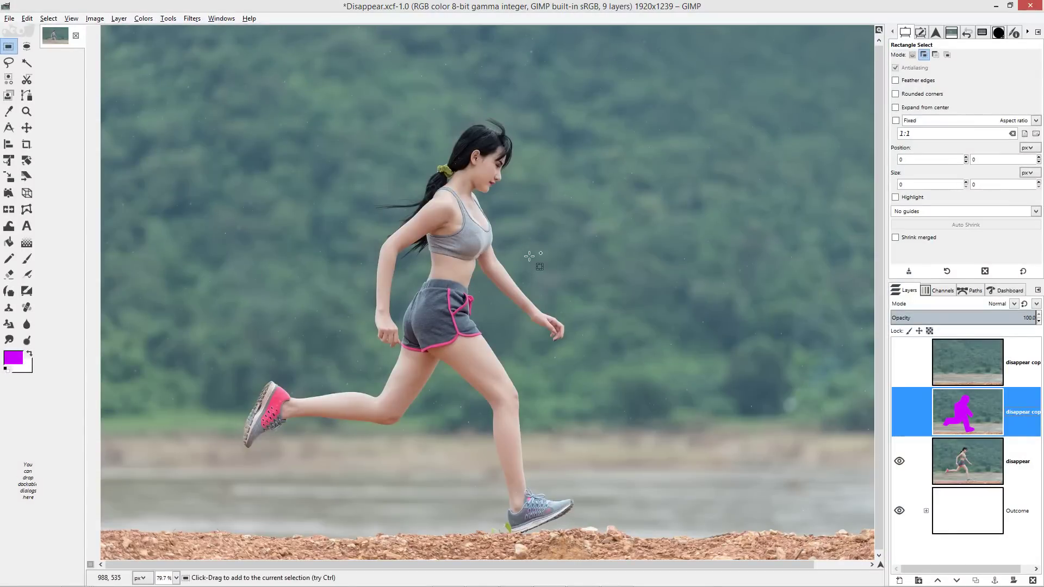
Step: Hide the 'disappear' layer, expand the Outcome group, hide its white 'Layer' and select the magenta mask
click(899, 462)
click(926, 512)
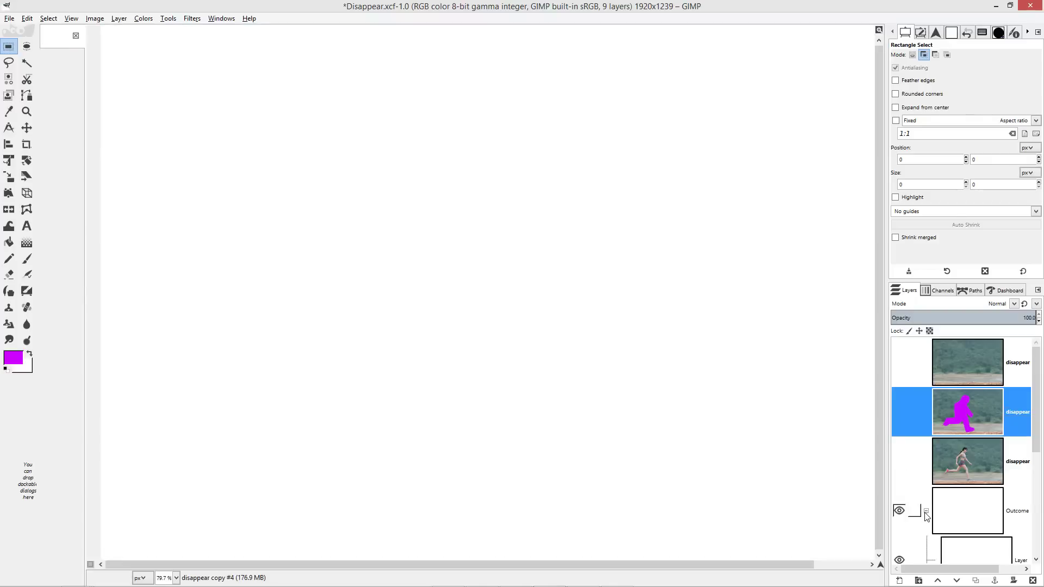
scroll(902, 479, down, 4)
scroll(919, 391, down, 1)
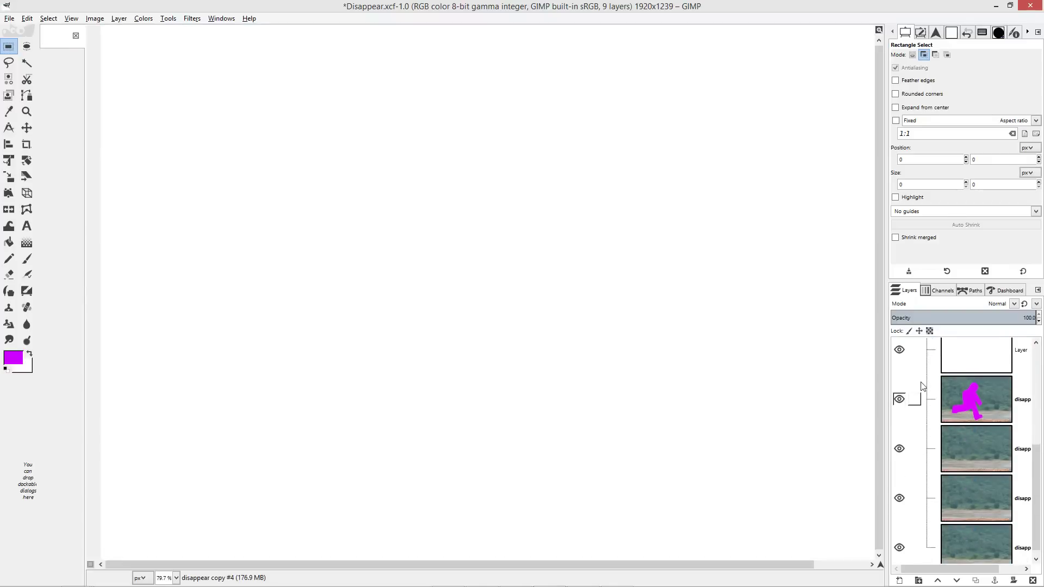
scroll(915, 386, up, 1)
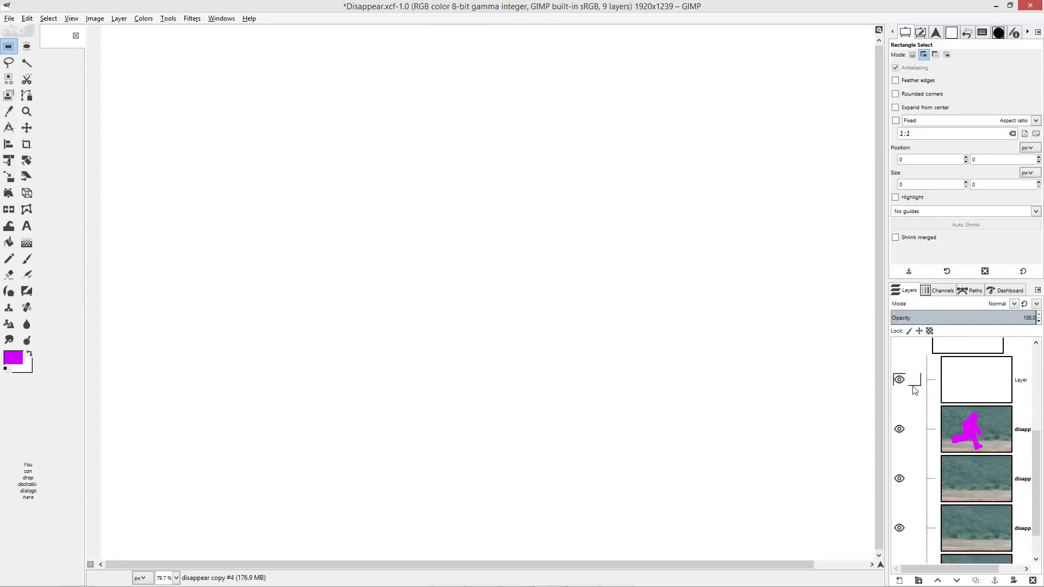
click(899, 379)
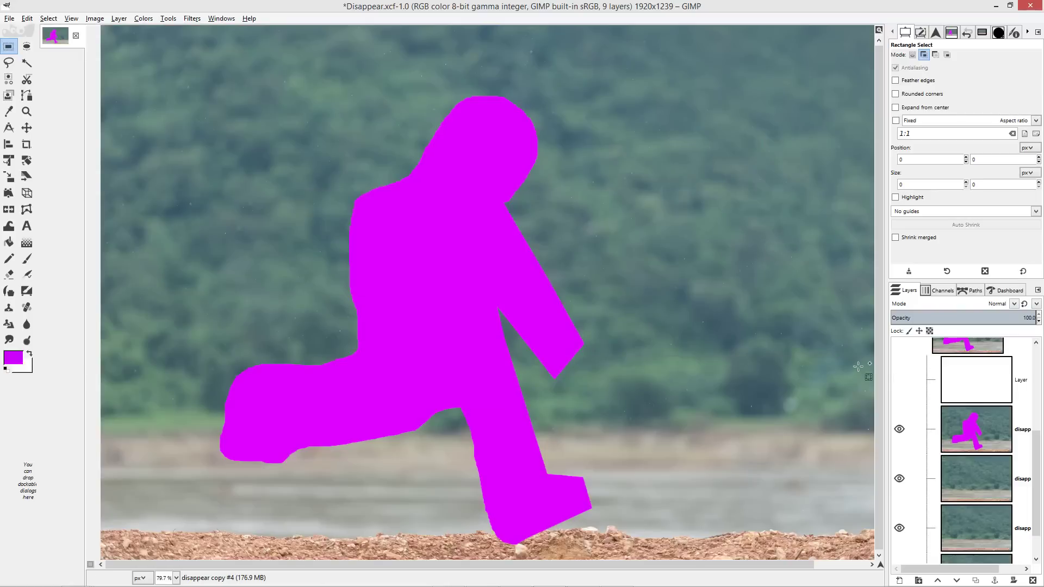
click(991, 422)
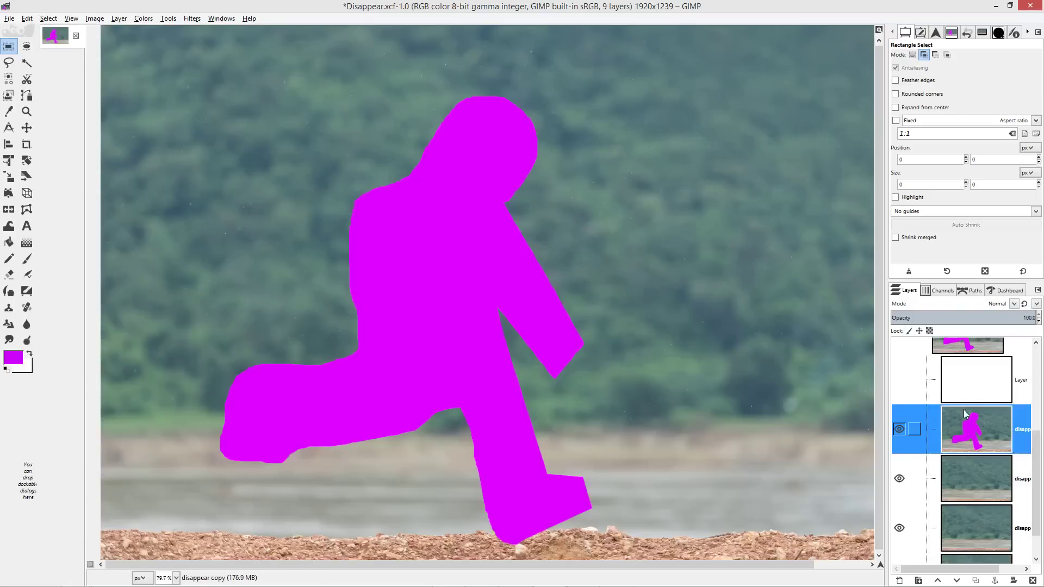
scroll(973, 405, down, 1)
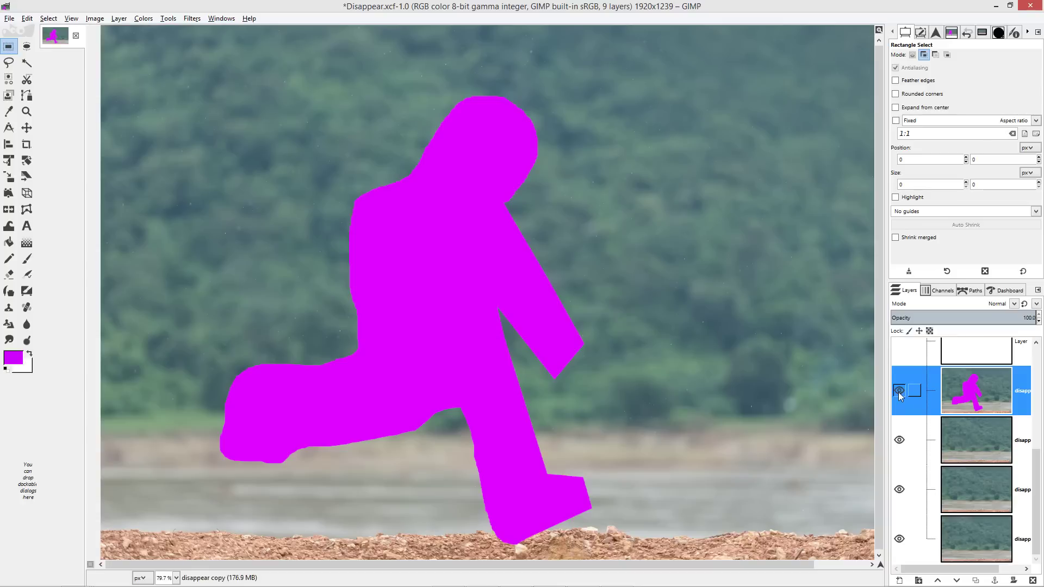
Step: Hide the magenta mask and two result layers, then show the G'MIC inpaint results one at a time
click(899, 440)
click(899, 490)
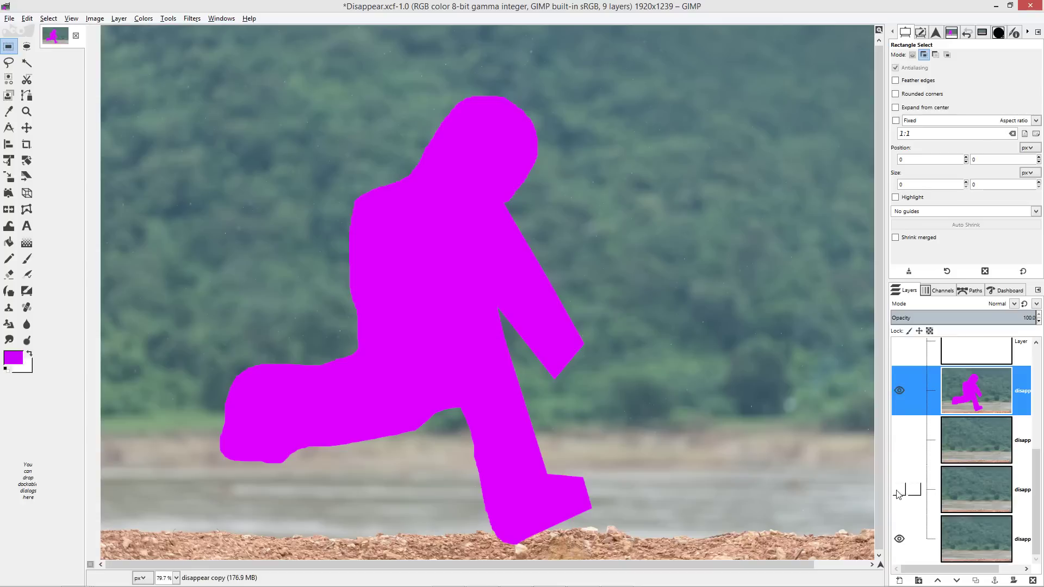
click(904, 391)
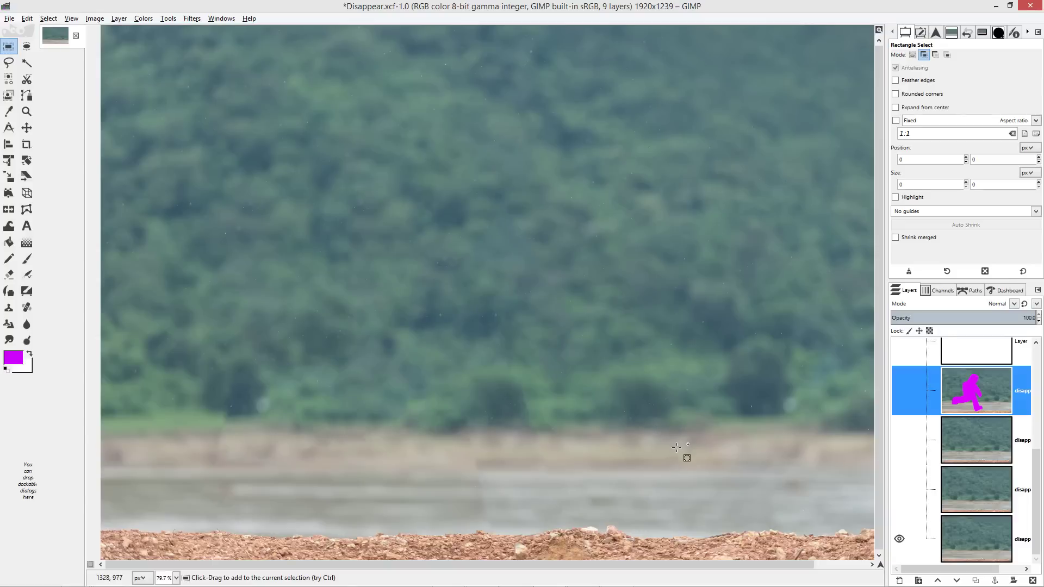
click(904, 493)
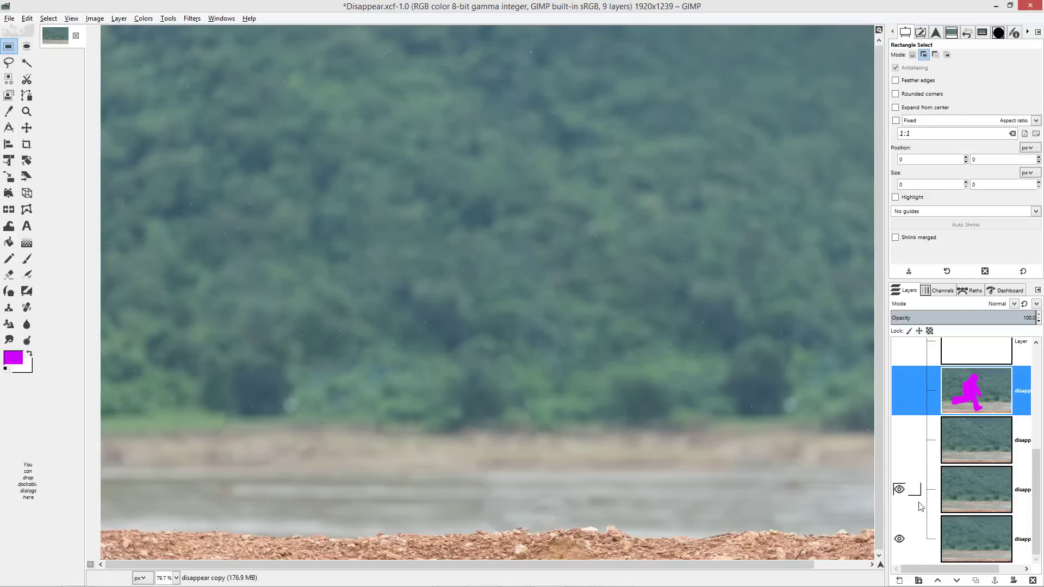
click(899, 440)
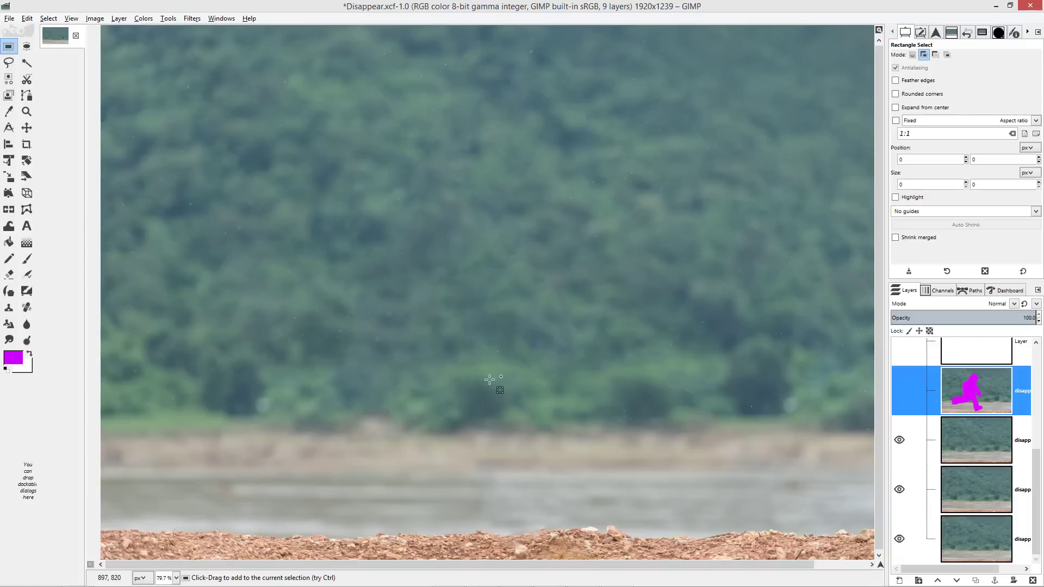
Step: Turn the top 'disappear' layer back on so the clone-retouched landscape shows
scroll(939, 397, up, 5)
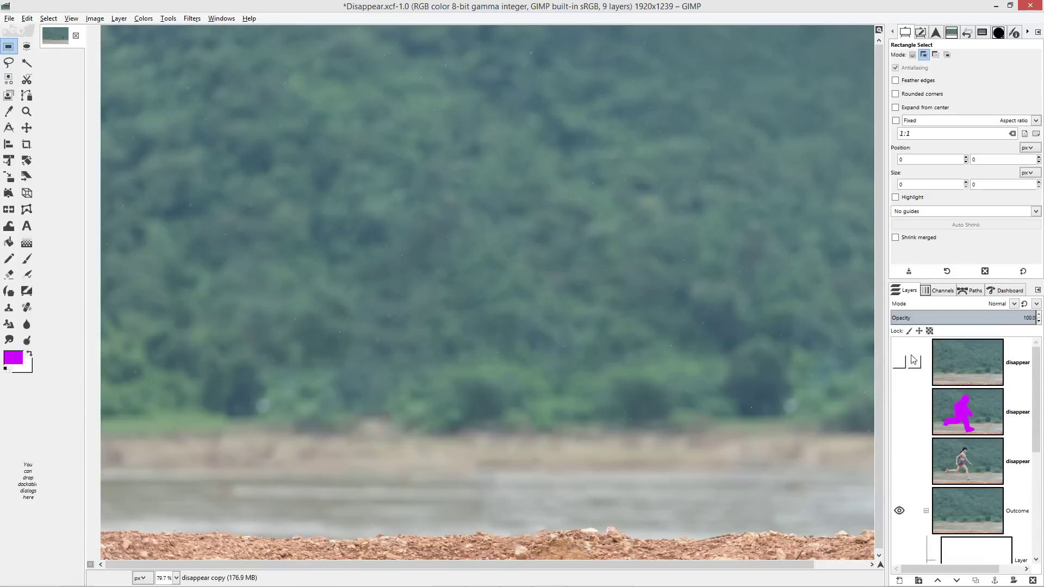
click(901, 362)
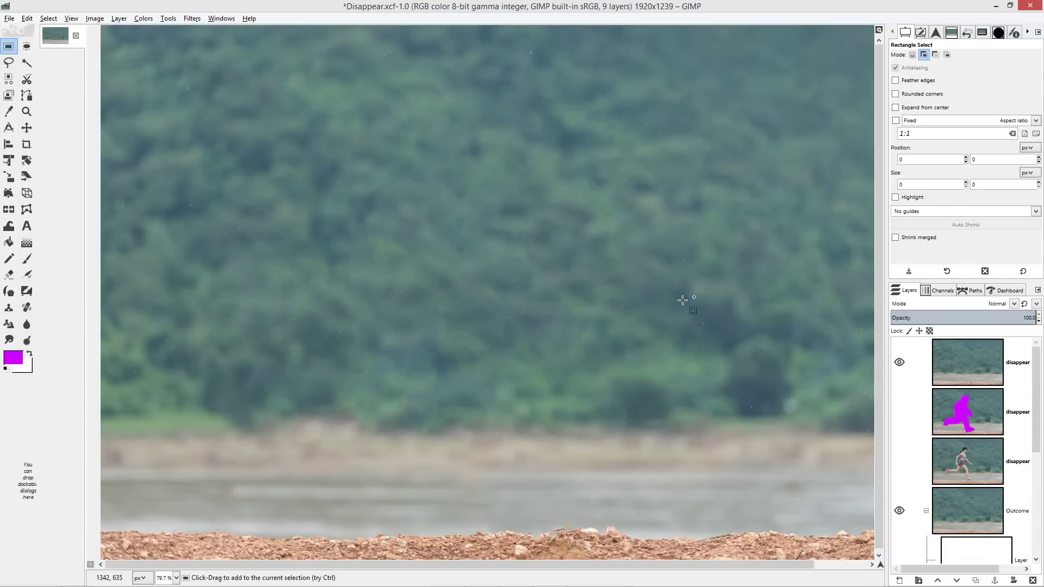